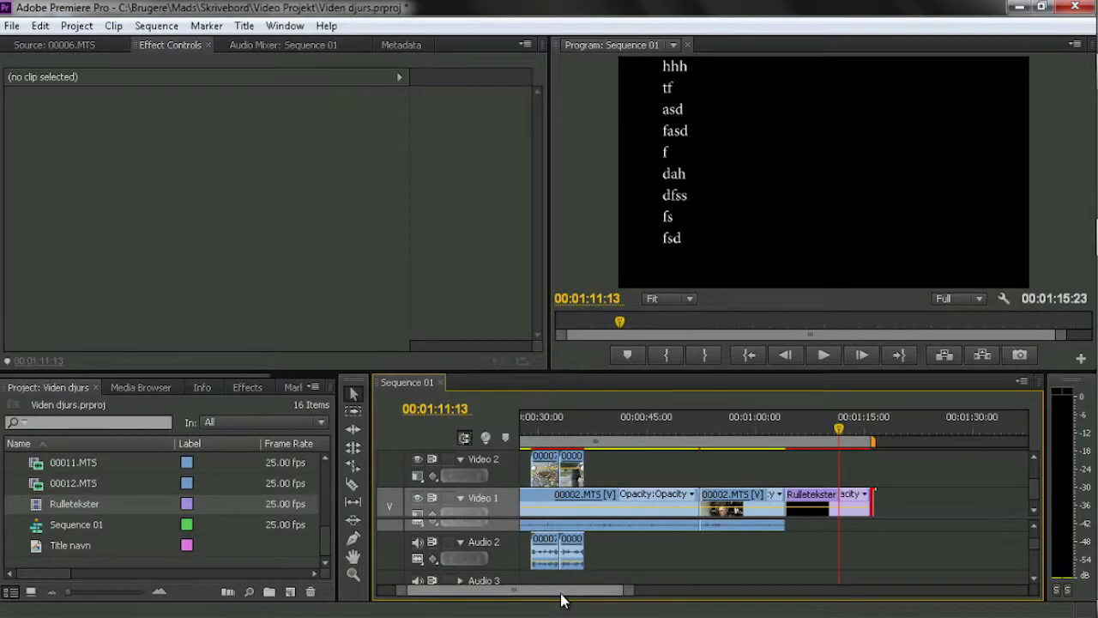
# Open the Video Projekt folder window from the taskbar
pyautogui.moveTo(562, 590); pyautogui.dragTo(541, 599)
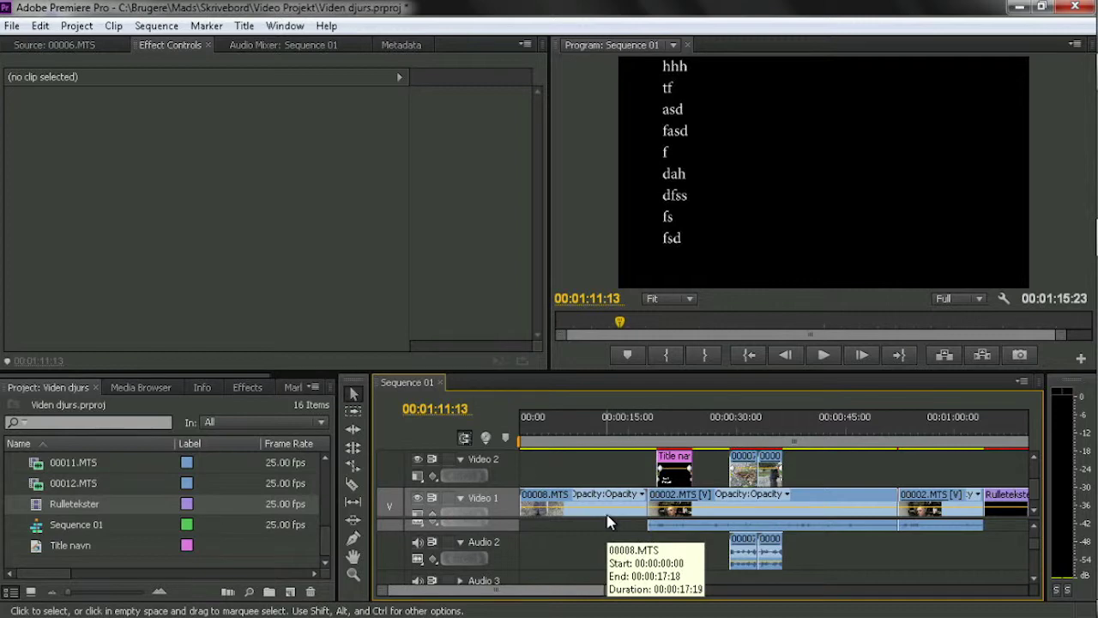
pyautogui.moveTo(1096, 412)
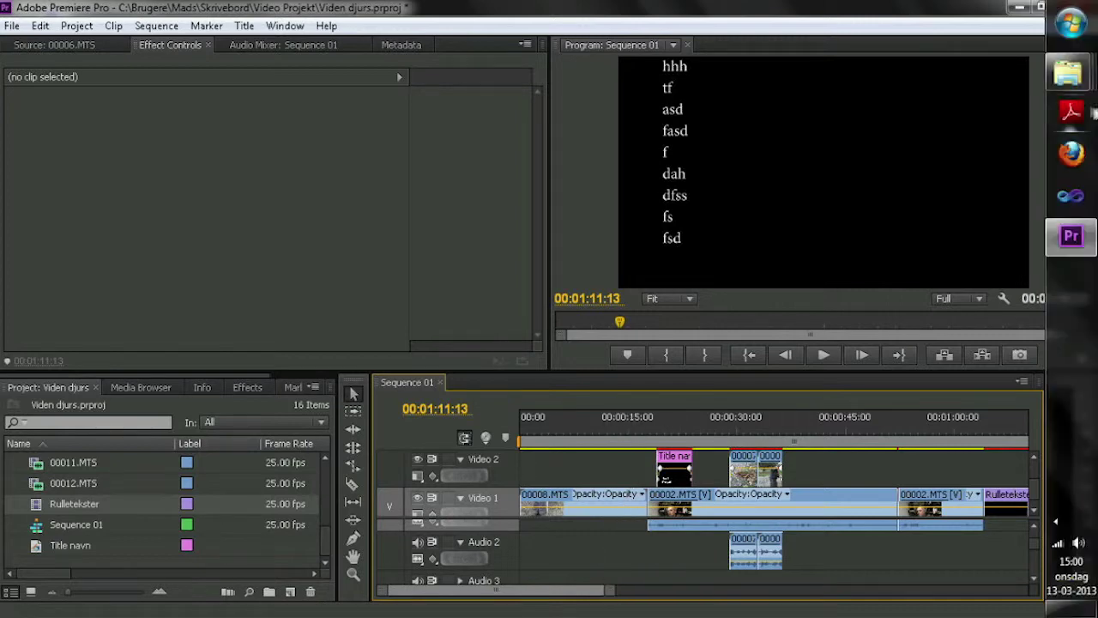
pyautogui.moveTo(1069, 73)
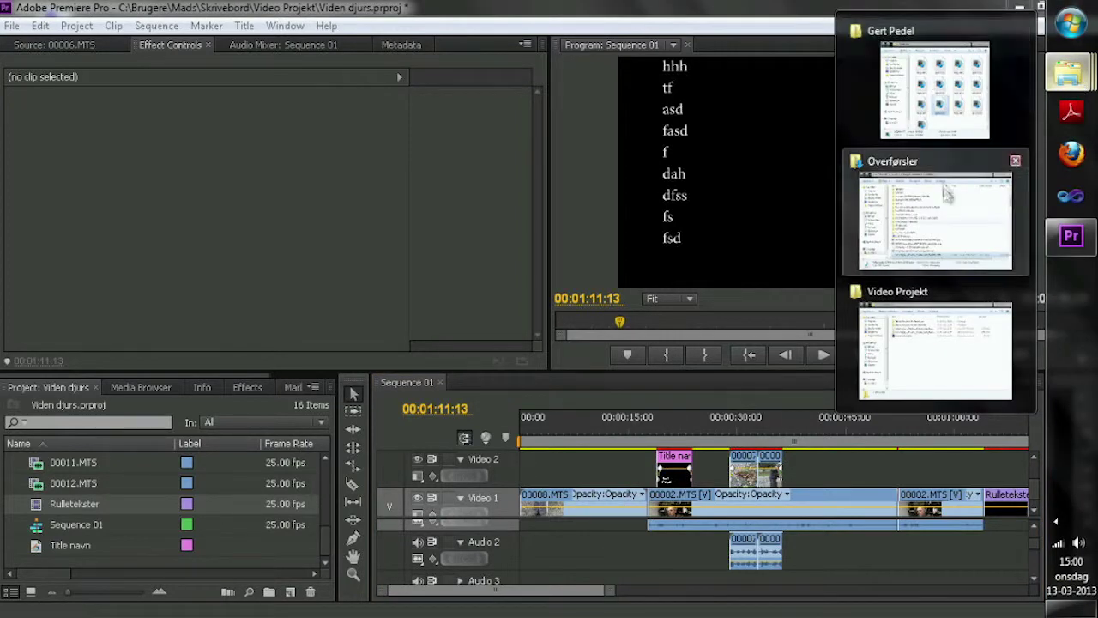
pyautogui.click(939, 360)
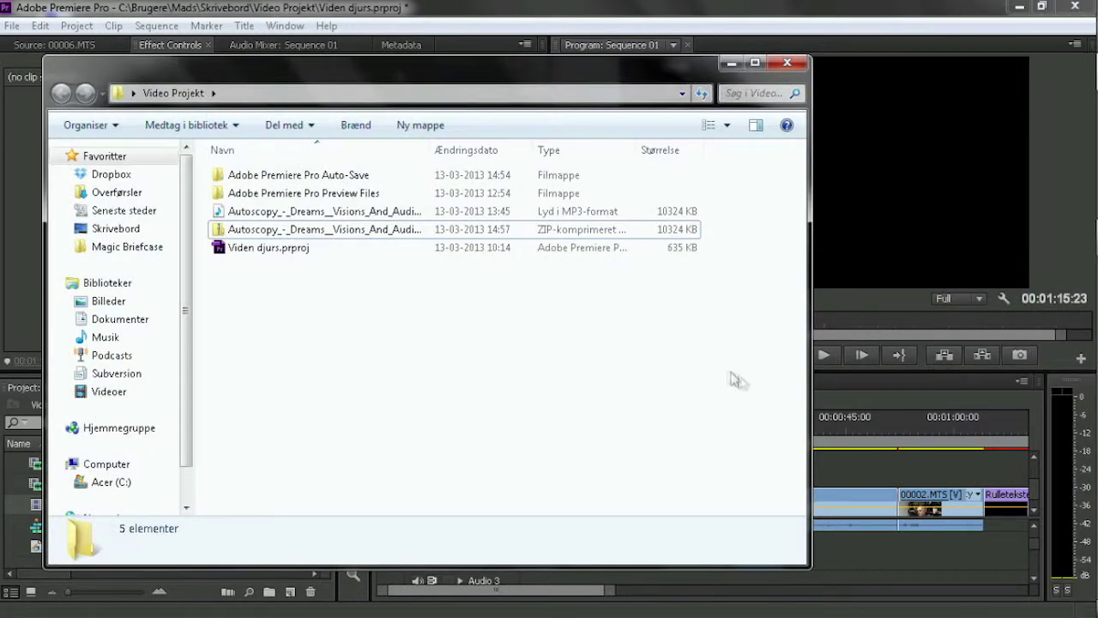
# Drag the zipped Autoscopy download into Premiere's Project panel, which fails as unsupported
pyautogui.click(270, 231)
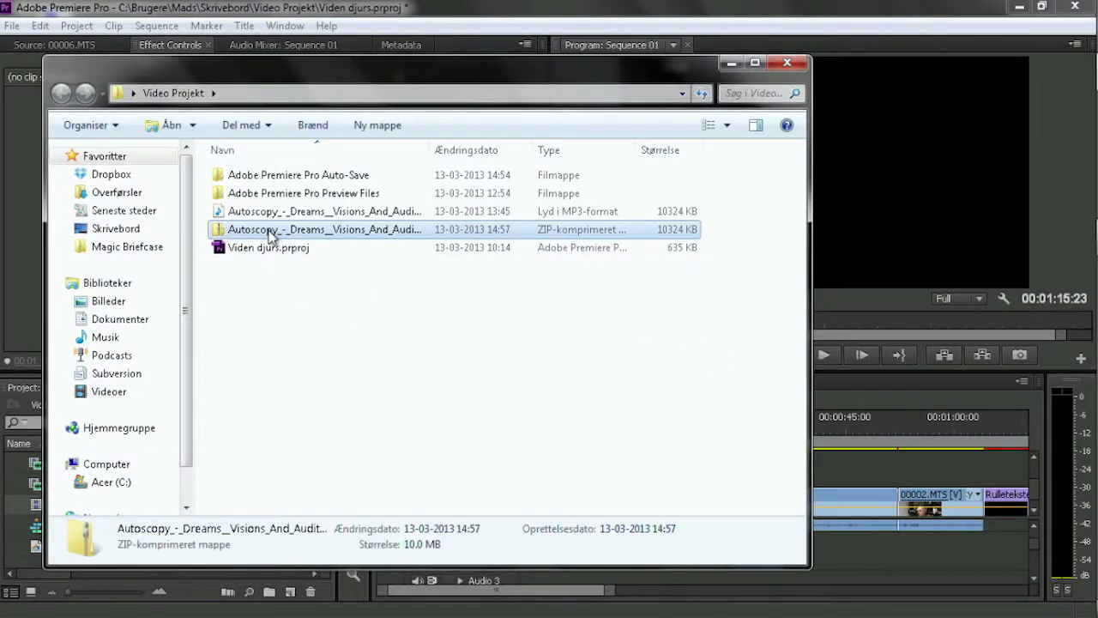
pyautogui.click(279, 216)
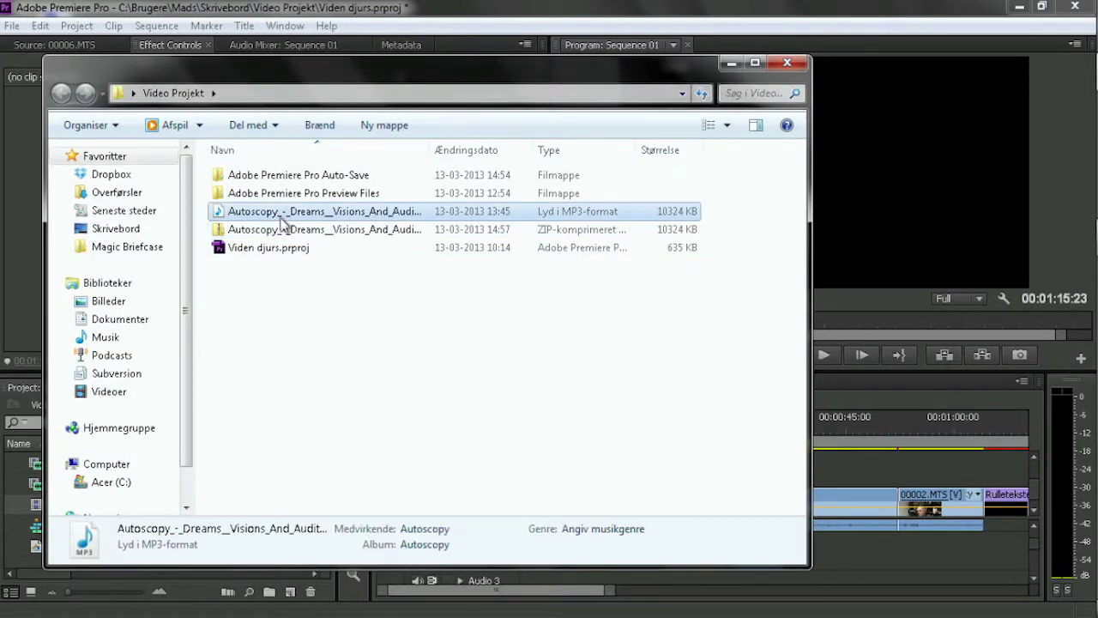
pyautogui.click(284, 235)
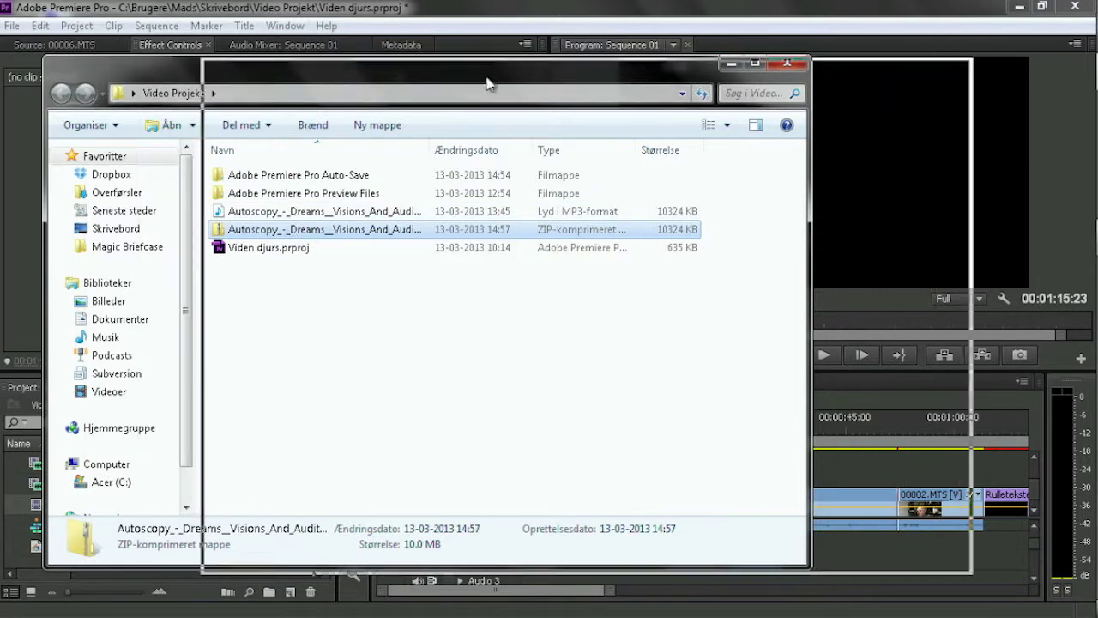
pyautogui.moveTo(333, 77); pyautogui.dragTo(493, 81)
pyautogui.moveTo(471, 242); pyautogui.dragTo(130, 515)
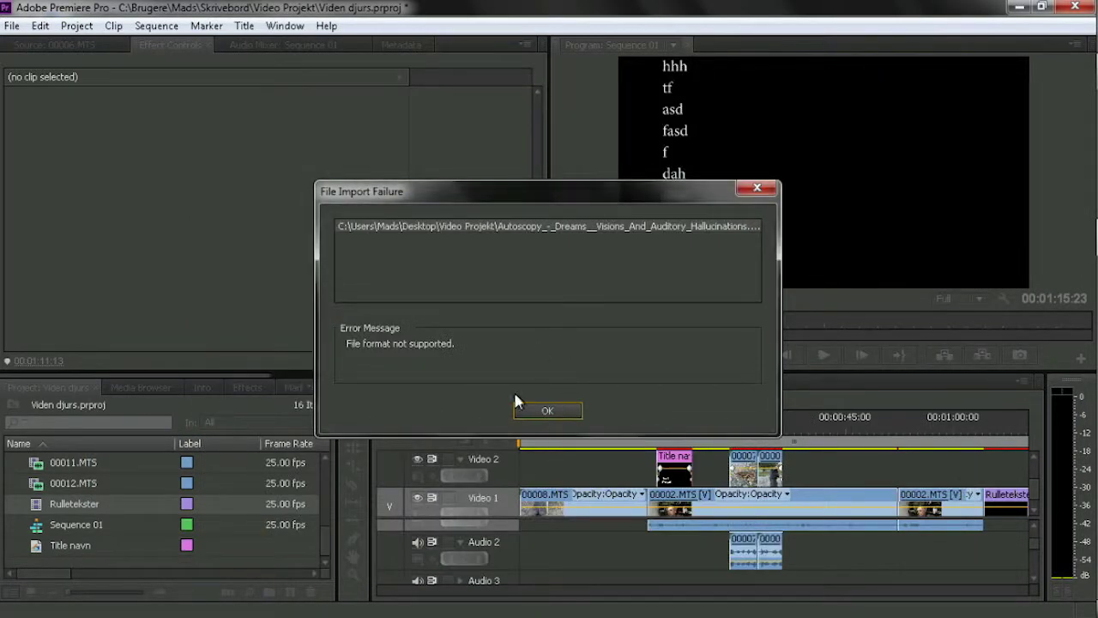
# Dismiss the import error and extract the Autoscopy ZIP into its own folder
pyautogui.click(540, 413)
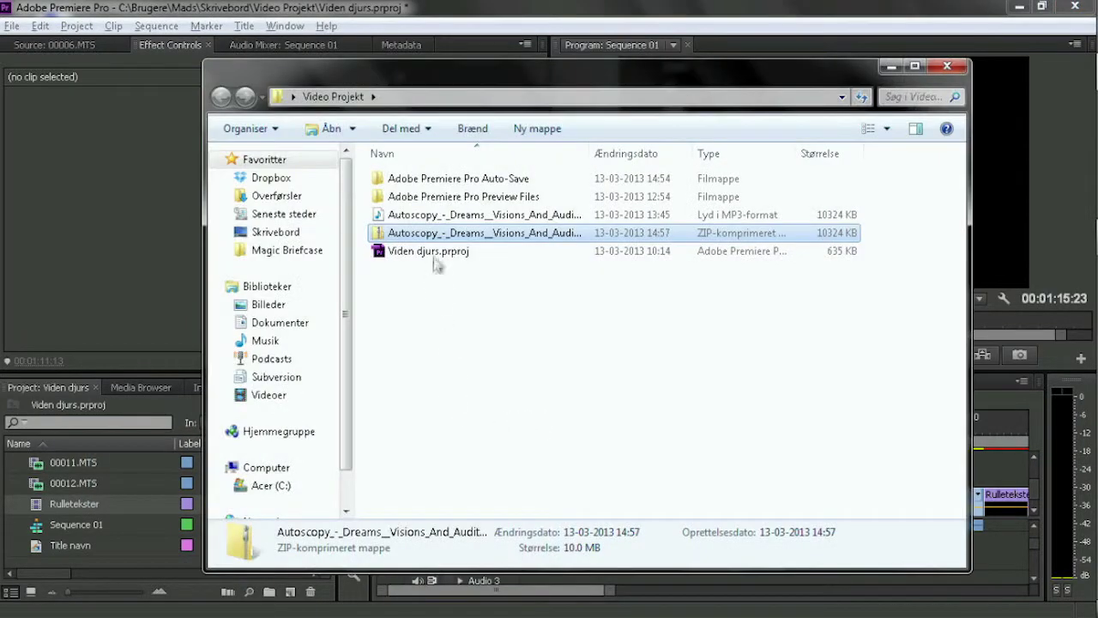
pyautogui.rightClick(443, 236)
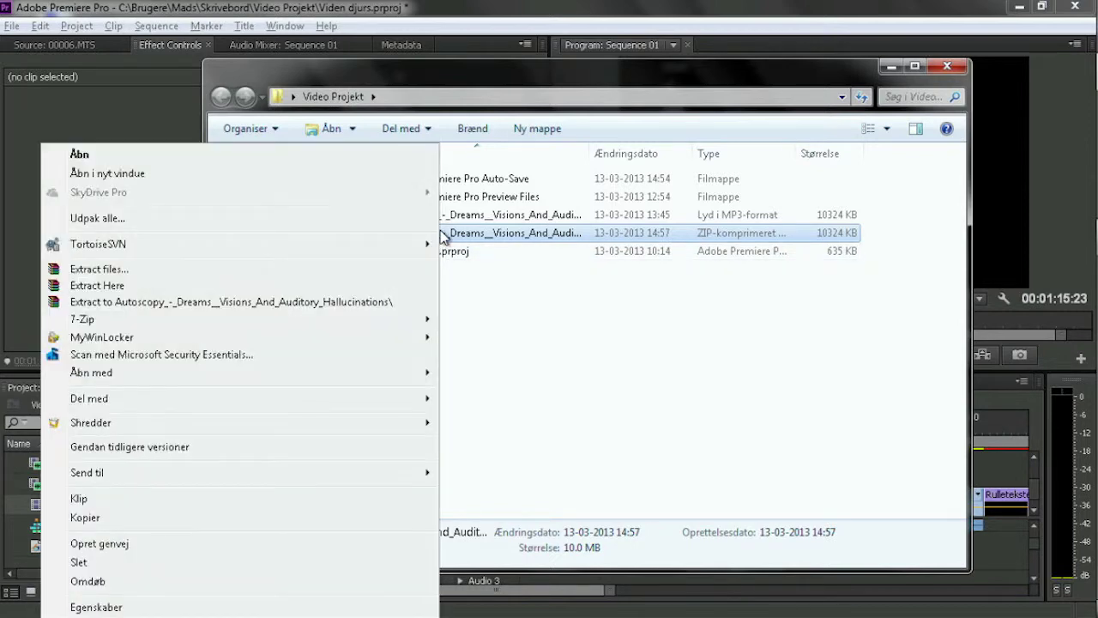
pyautogui.click(222, 216)
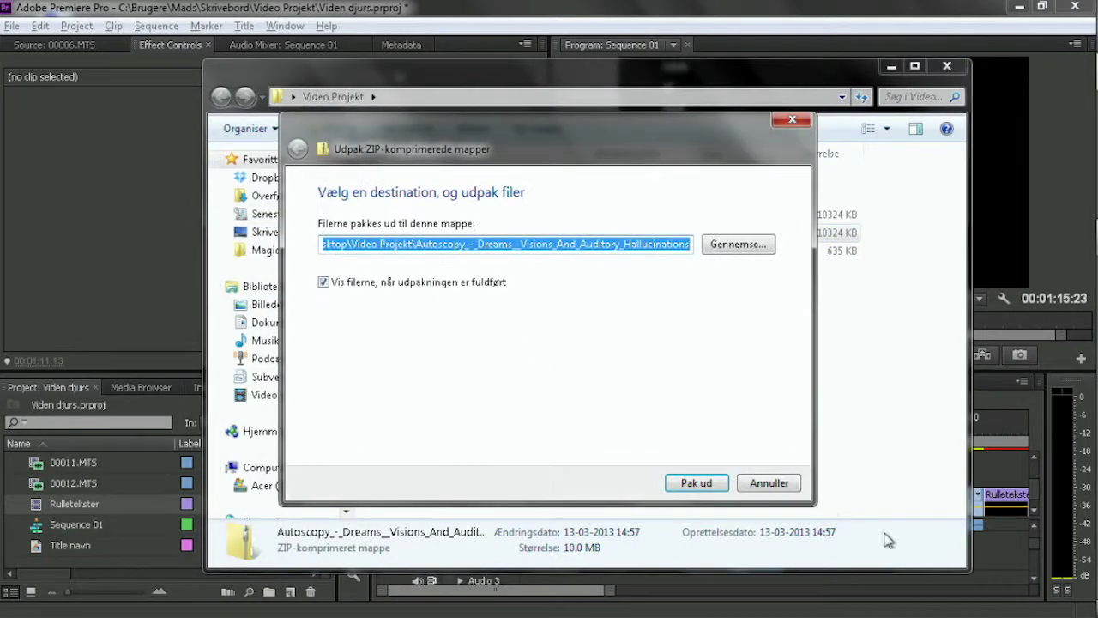
pyautogui.click(691, 483)
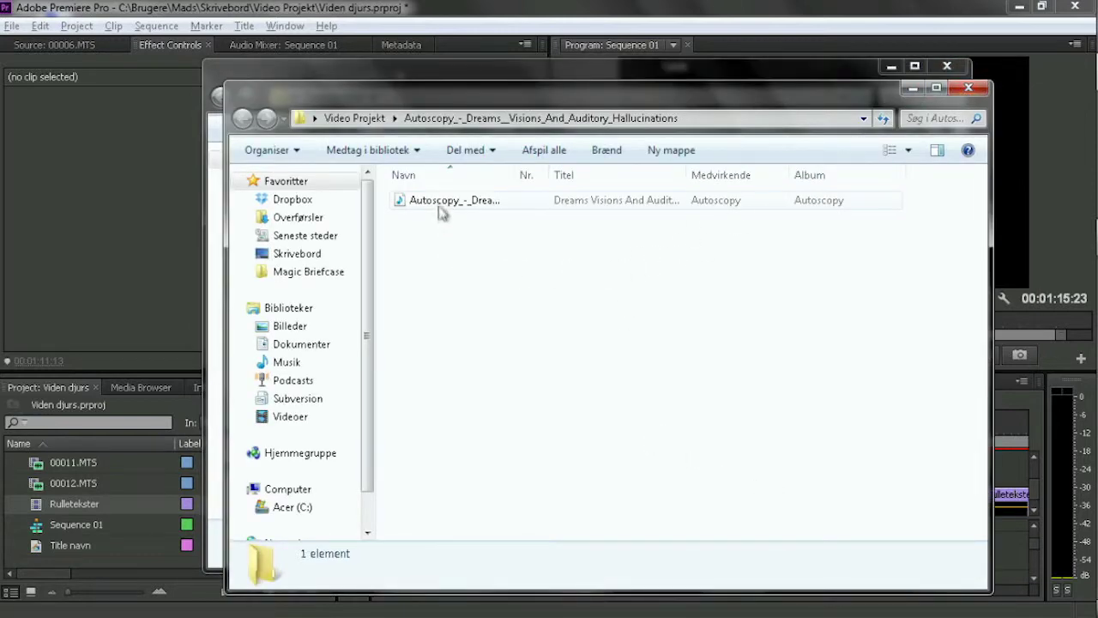
# Import the extracted Autoscopy MP3 into the Premiere Project panel
pyautogui.click(493, 206)
pyautogui.click(967, 89)
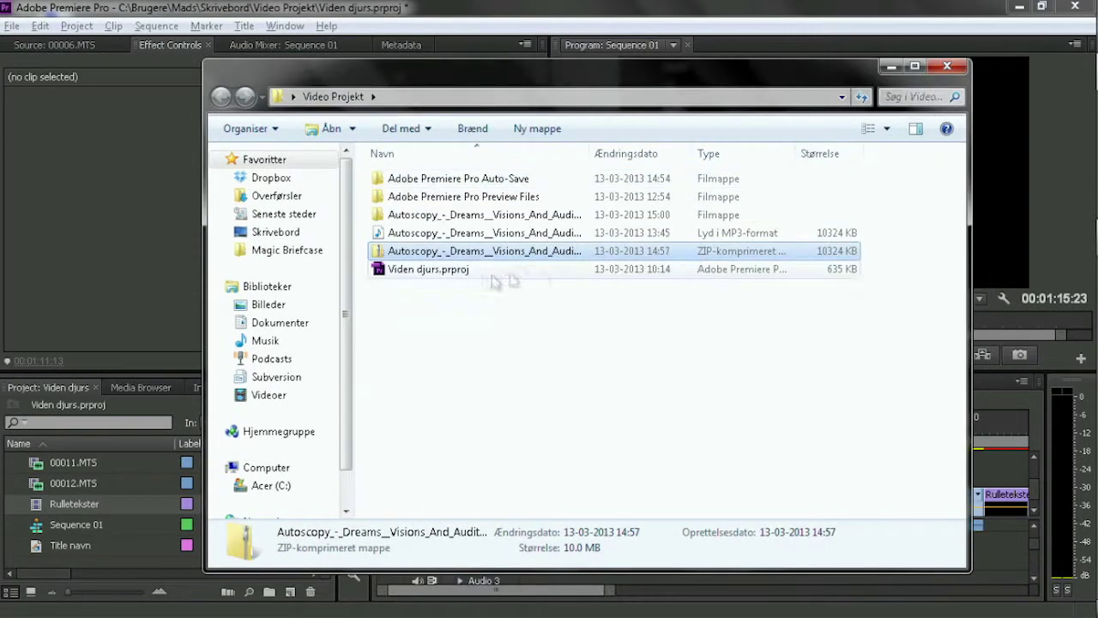
pyautogui.moveTo(459, 233)
pyautogui.mouseDown()
pyautogui.moveTo(266, 336)
pyautogui.moveTo(122, 504)
pyautogui.mouseUp()
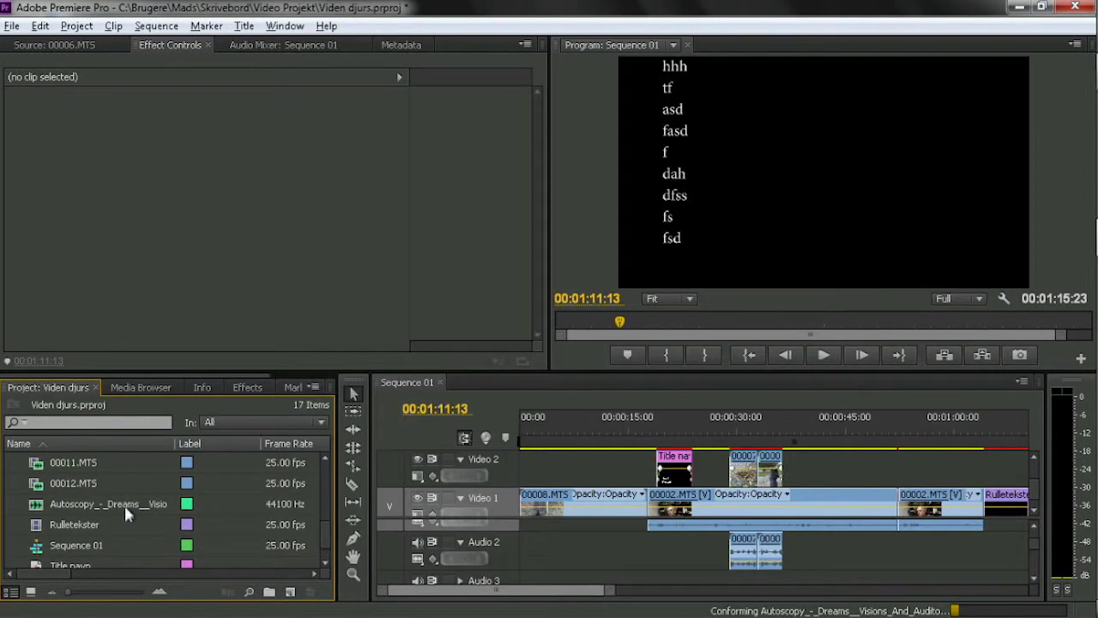
pyautogui.click(121, 506)
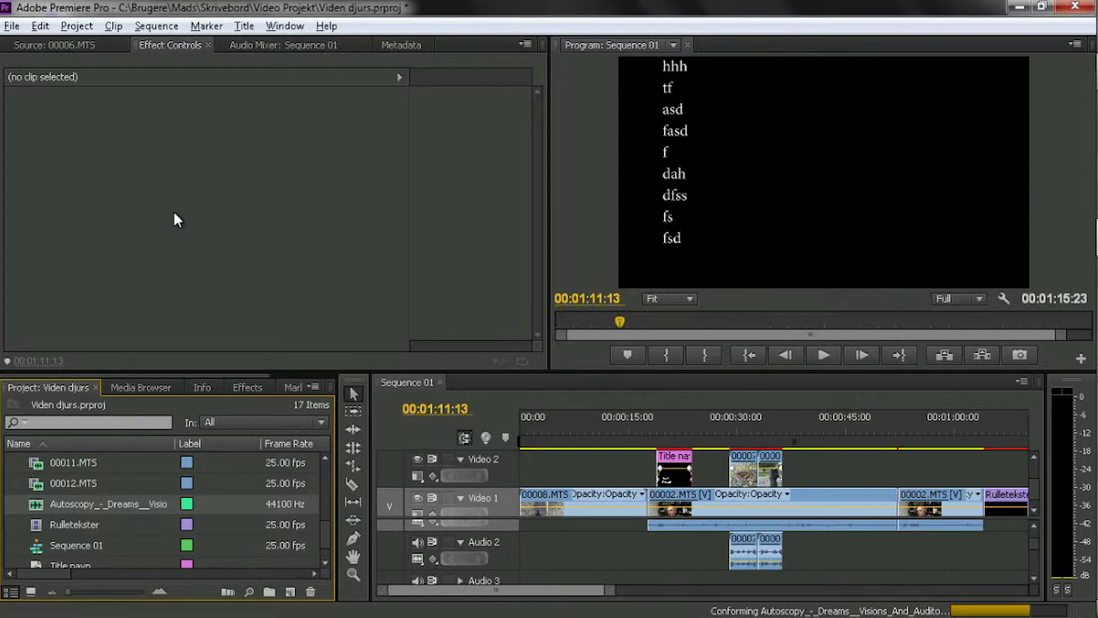
# Load the Autoscopy MP3 in the Source monitor and place it on Audio 3 at 00:00:00:00
pyautogui.click(62, 44)
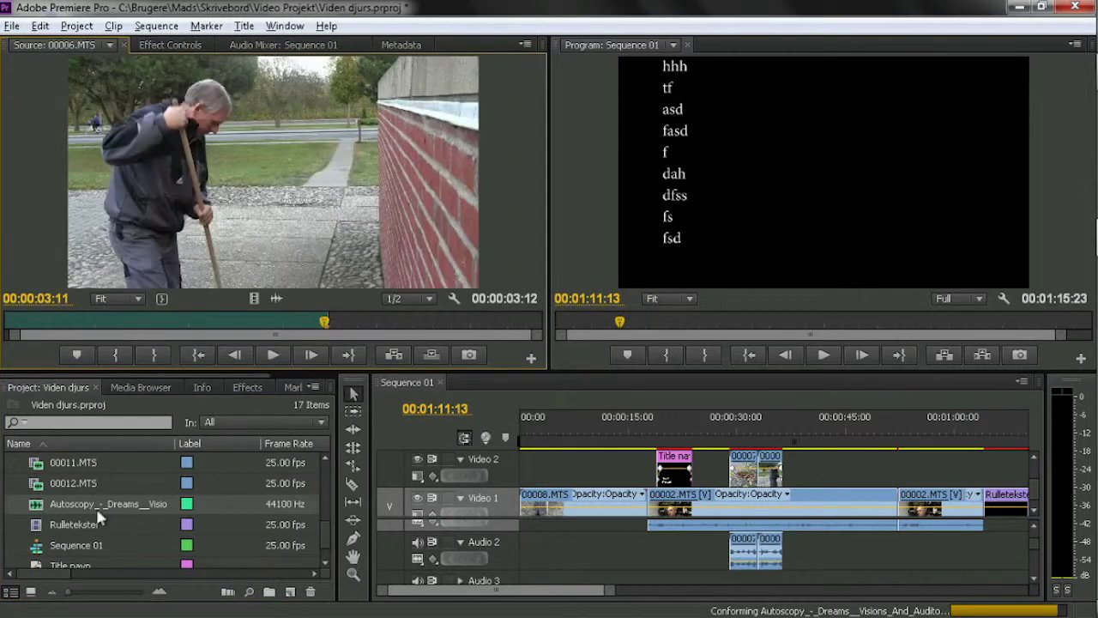
pyautogui.doubleClick(97, 510)
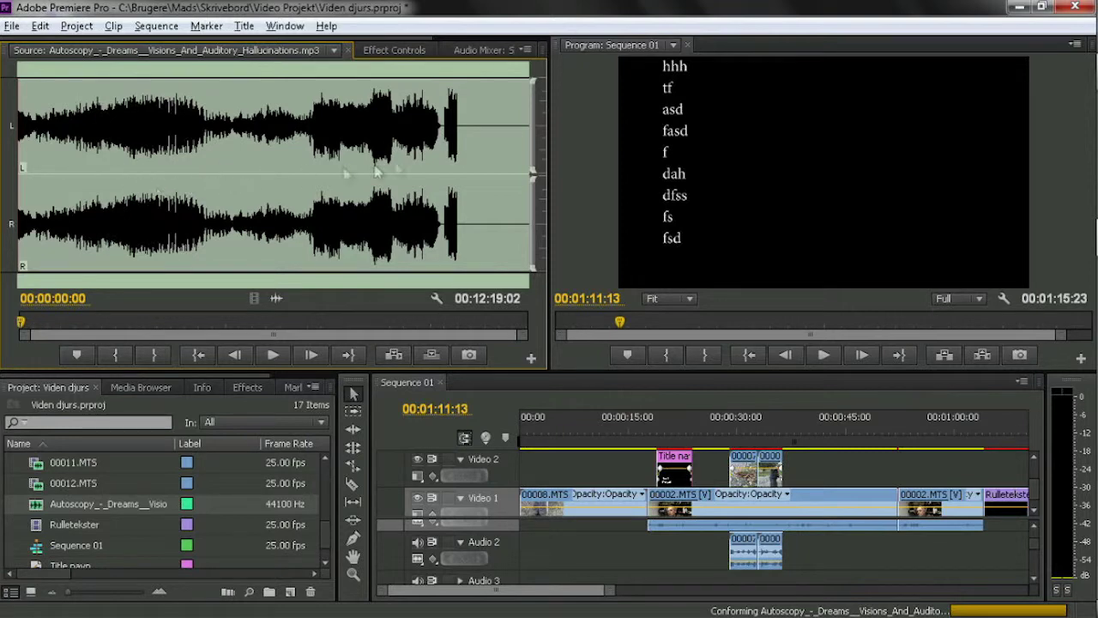
pyautogui.moveTo(110, 508); pyautogui.dragTo(527, 582)
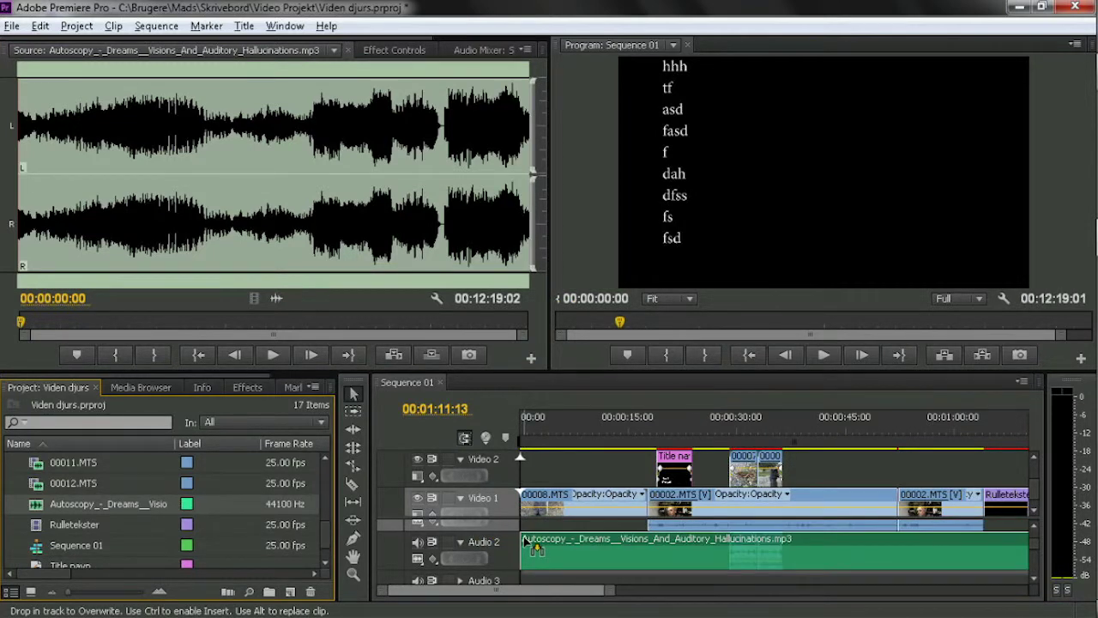
pyautogui.moveTo(532, 585)
pyautogui.mouseDown()
pyautogui.moveTo(534, 550)
pyautogui.moveTo(539, 580)
pyautogui.moveTo(530, 583)
pyautogui.mouseUp()
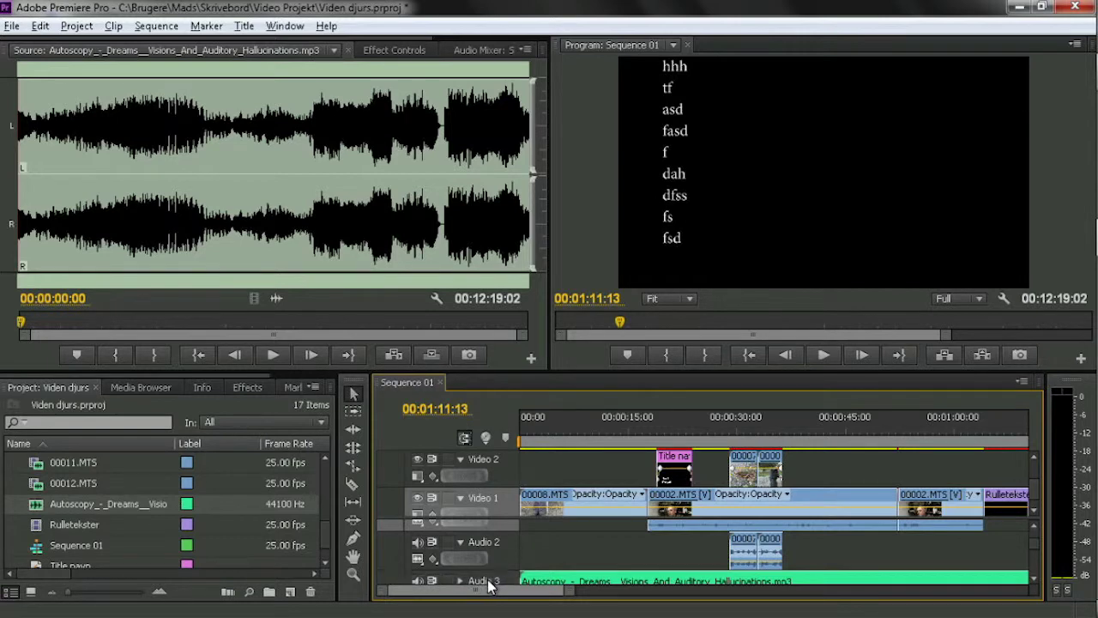
pyautogui.click(1030, 551)
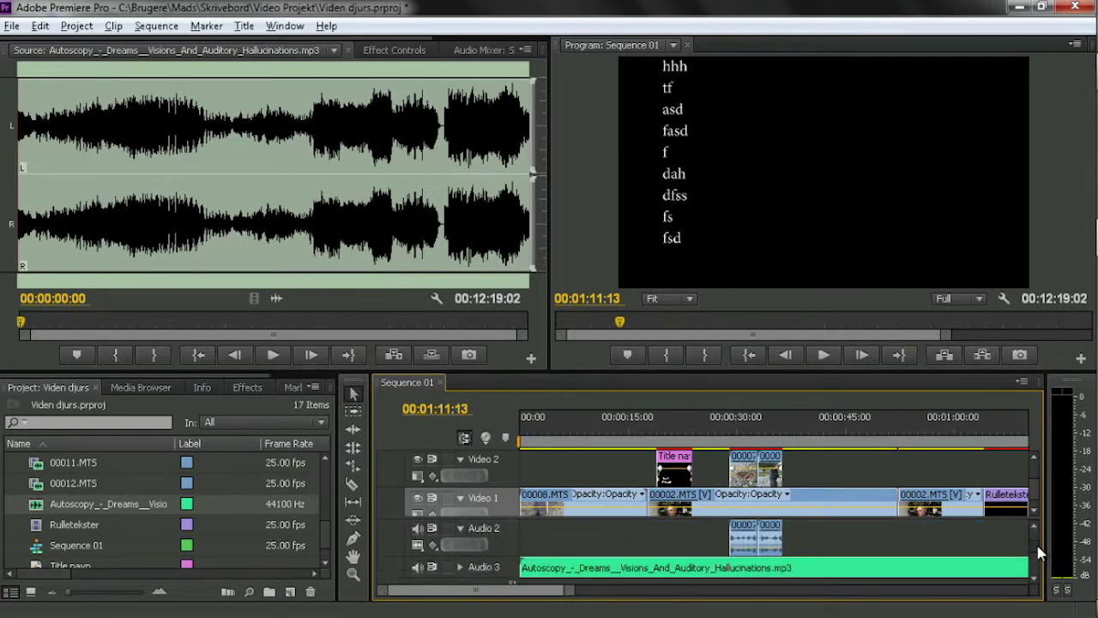
# Change the Audio 3 track header name to 'Musik'
pyautogui.rightClick(491, 571)
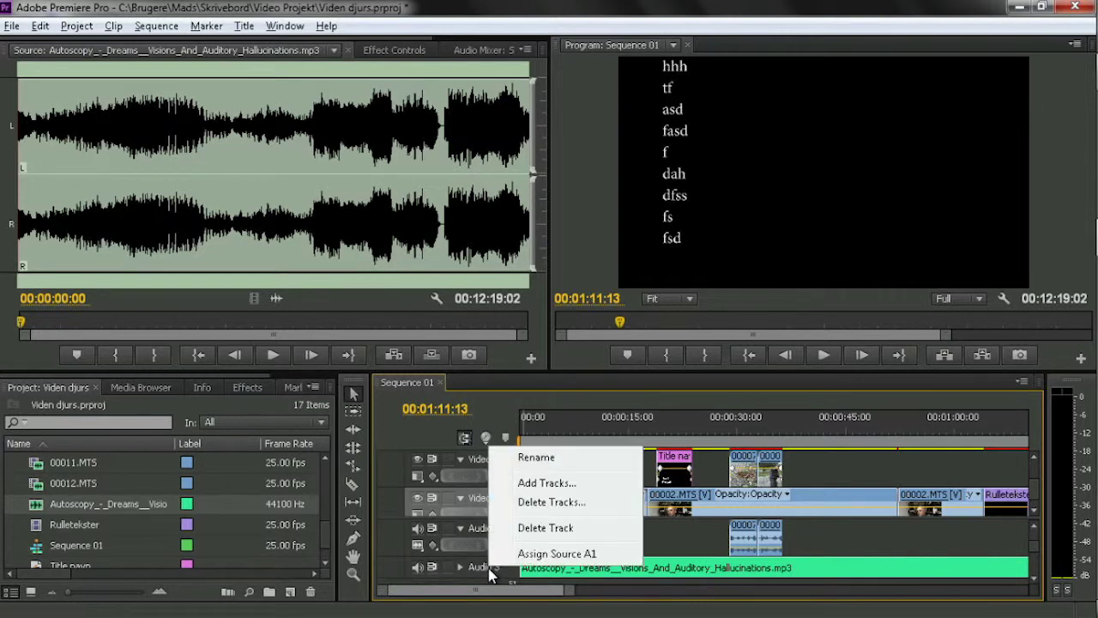
pyautogui.click(565, 462)
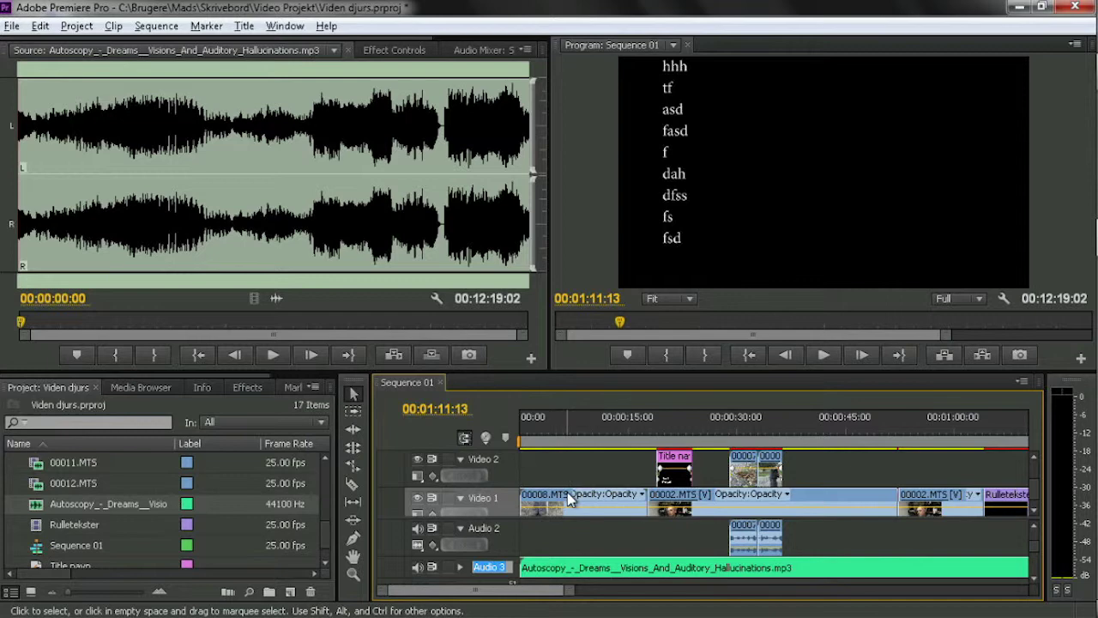
pyautogui.click(493, 567)
pyautogui.write('Musik')
pyautogui.press('Return')
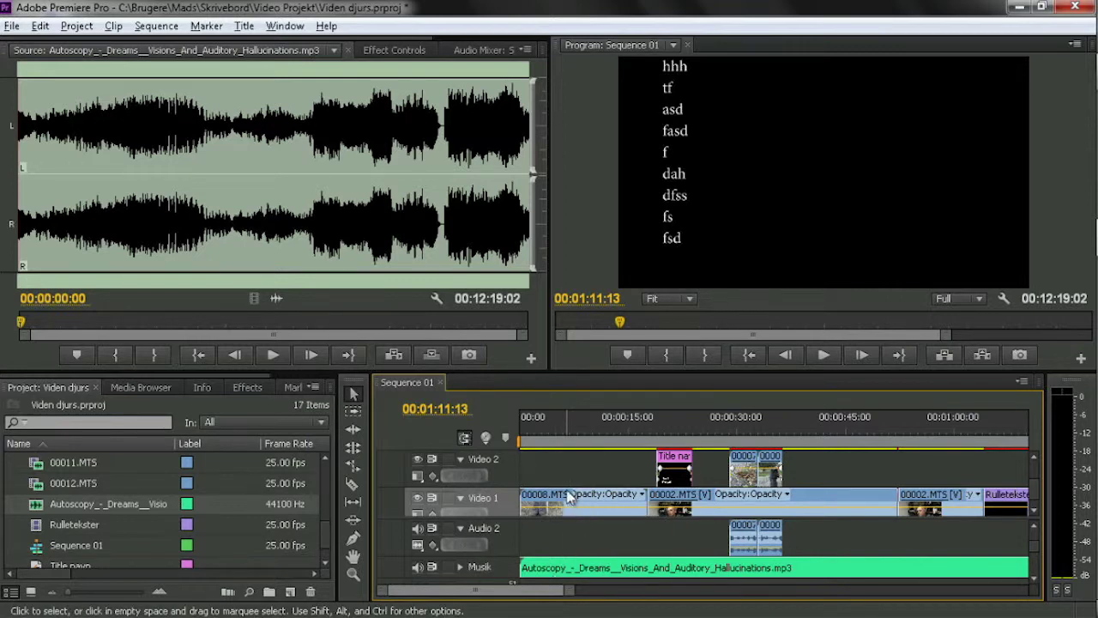
pyautogui.click(542, 573)
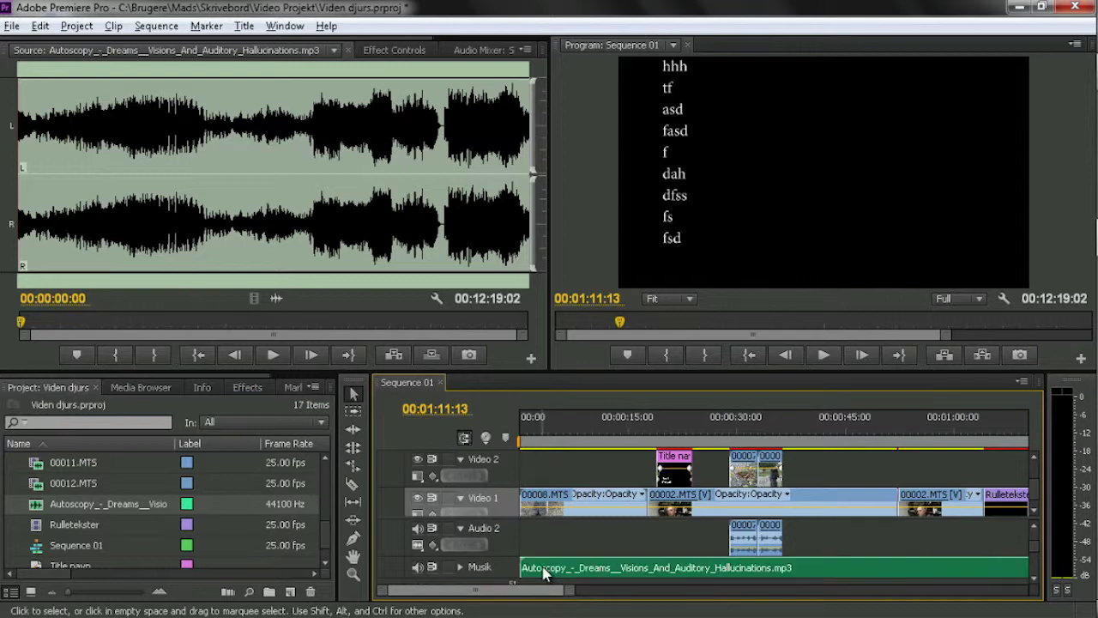
# Expand the Musik track, play from 0 to 00:00:05:20, and trim about 4 seconds off the music's start
pyautogui.scroll(-1, 1034, 583)
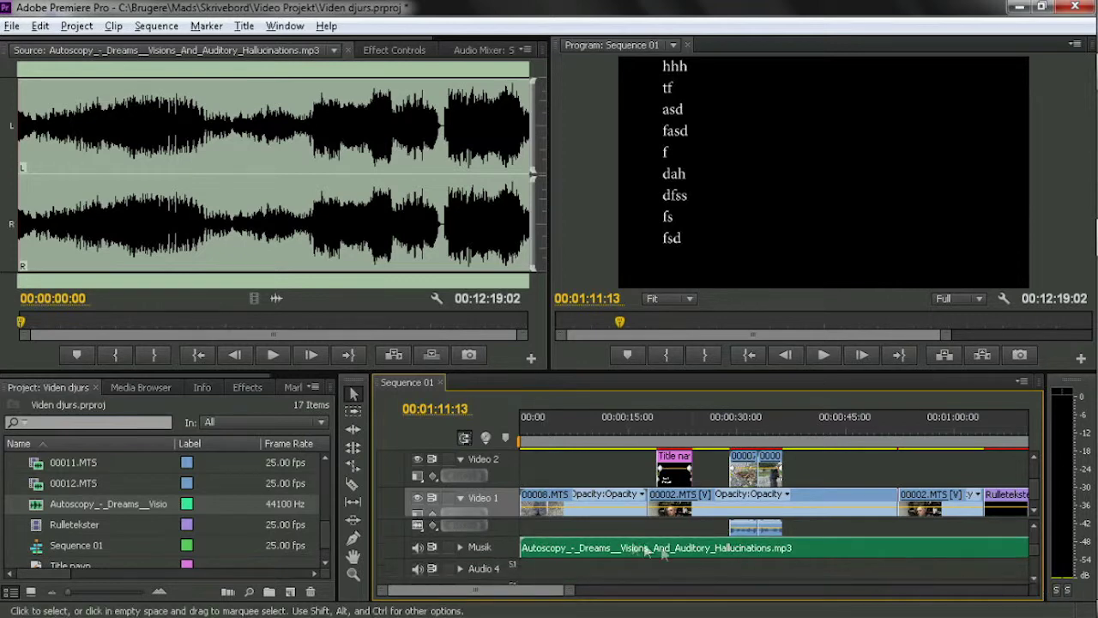
pyautogui.click(460, 548)
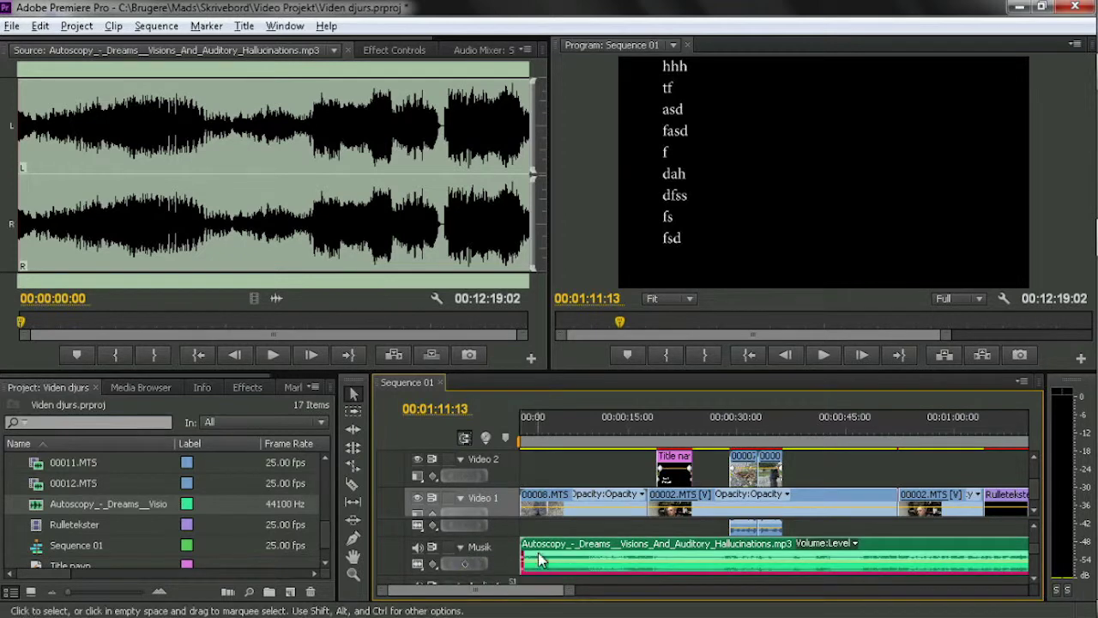
pyautogui.moveTo(529, 424); pyautogui.dragTo(520, 424)
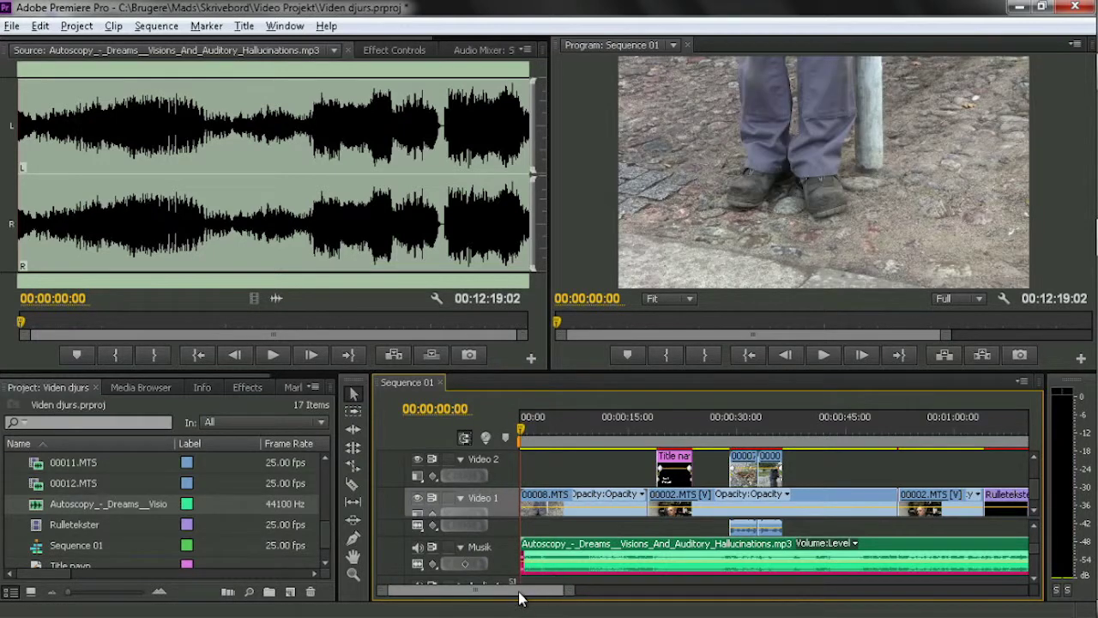
pyautogui.press('space')
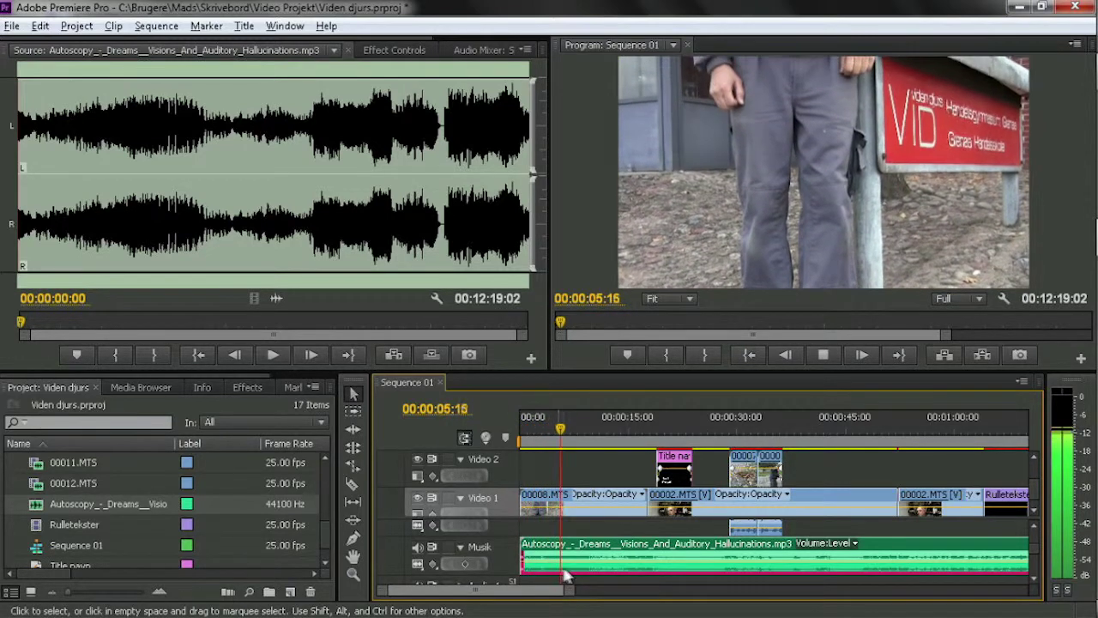
pyautogui.press('space')
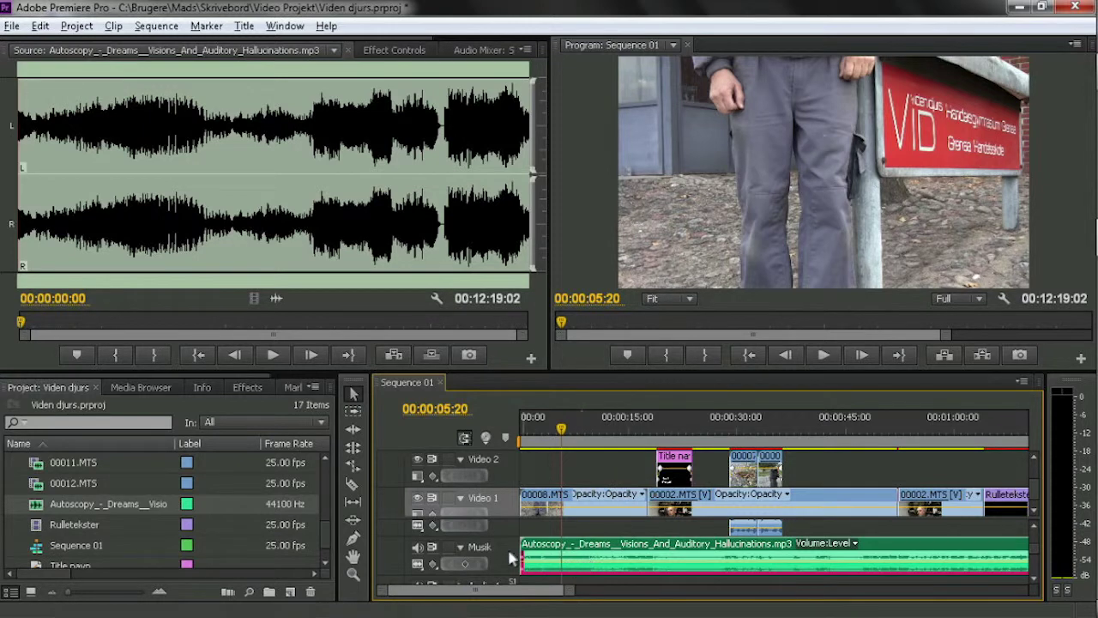
pyautogui.click(523, 553)
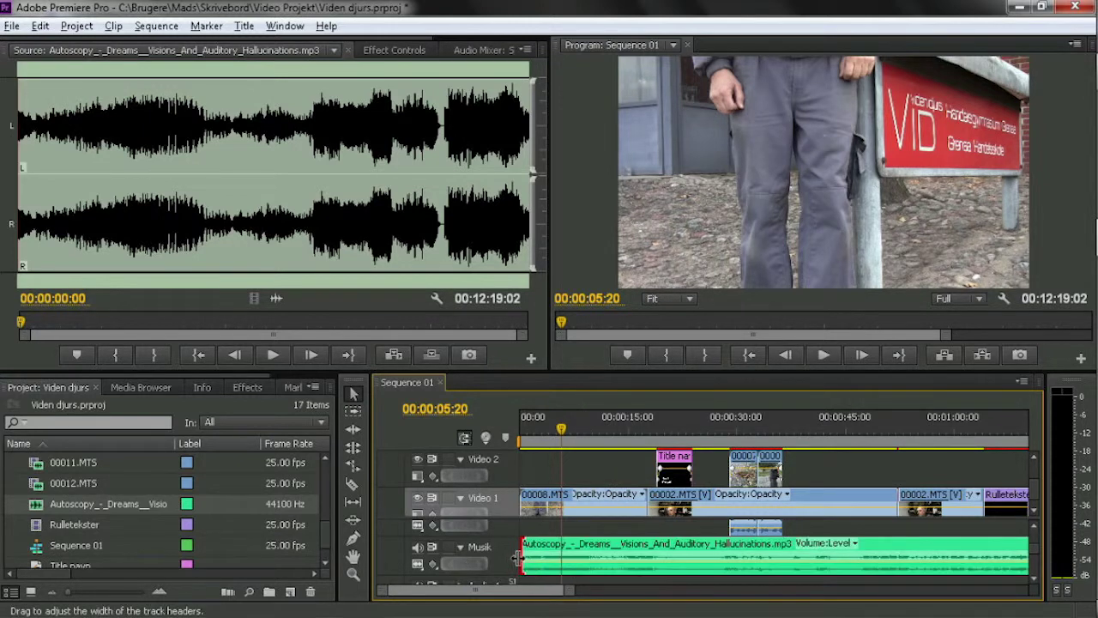
pyautogui.moveTo(522, 558); pyautogui.dragTo(595, 558)
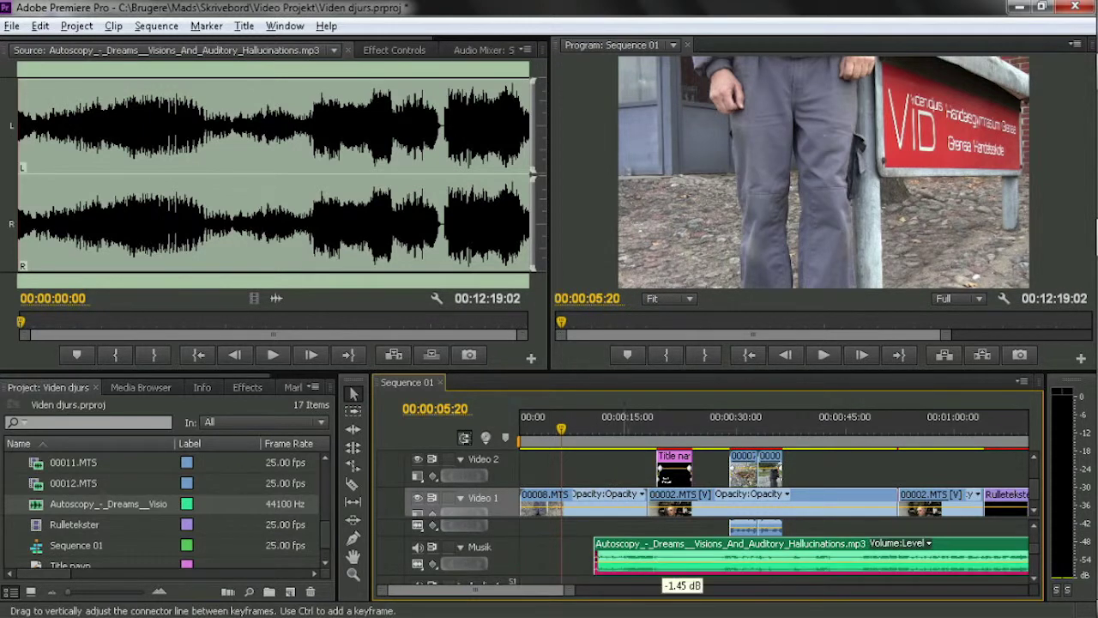
# Lower the music clip's volume to 2.33 dB and move it back to the sequence start
pyautogui.moveTo(674, 555)
pyautogui.mouseDown()
pyautogui.moveTo(684, 559)
pyautogui.moveTo(612, 547)
pyautogui.mouseUp()
pyautogui.click(524, 437)
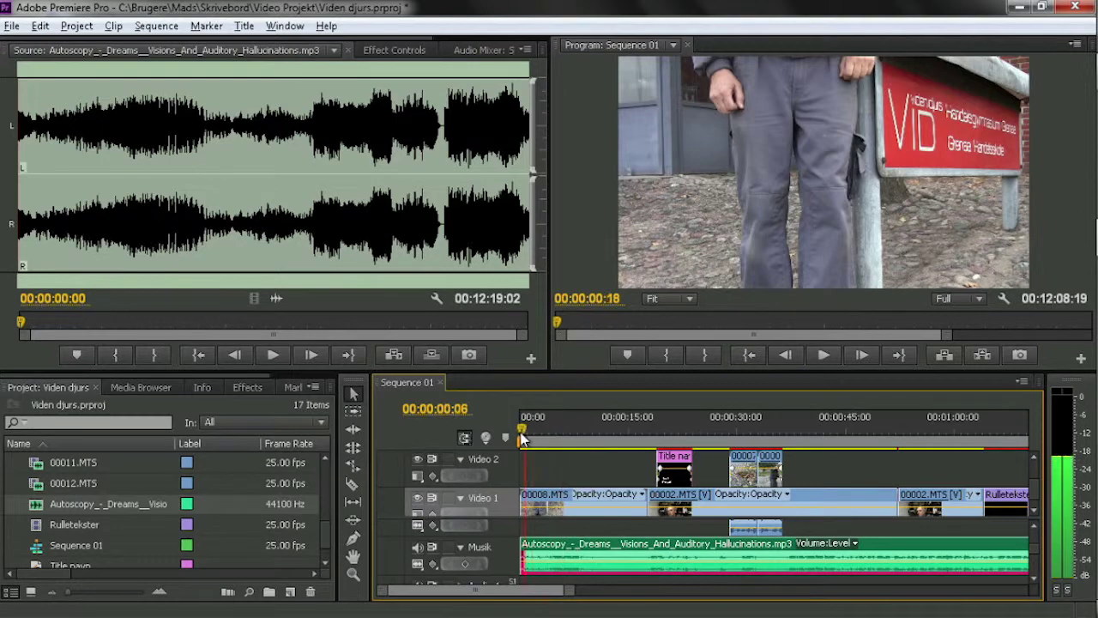
pyautogui.moveTo(524, 437); pyautogui.dragTo(520, 438)
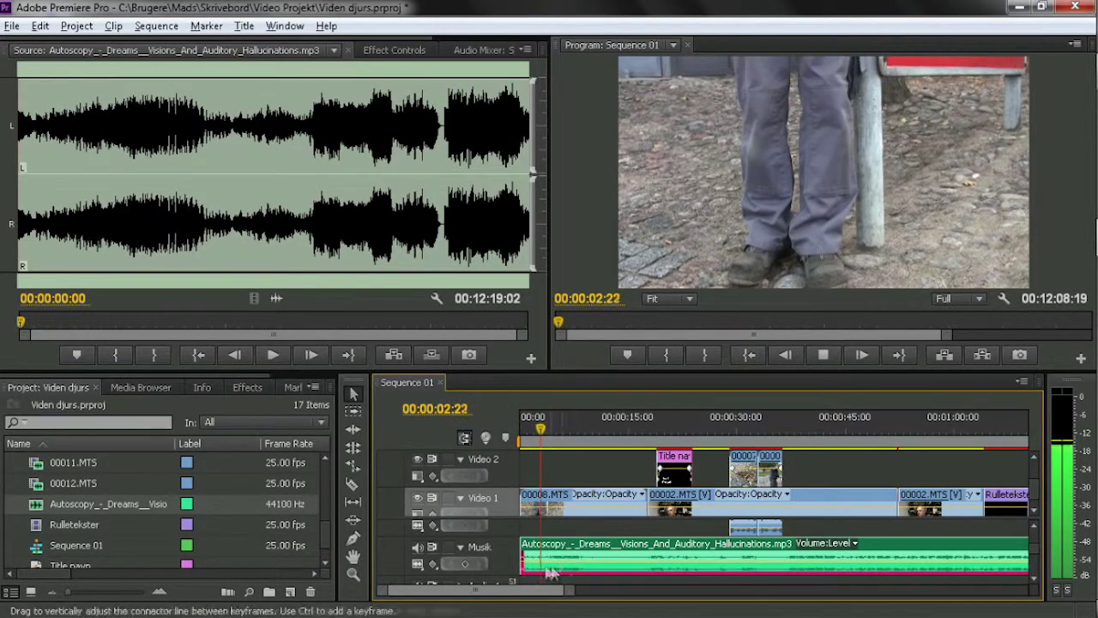
pyautogui.press('space')
pyautogui.moveTo(529, 548); pyautogui.dragTo(547, 555)
# Play back the music from about 00:00:02 and stop at 00:00:11:04, leaving the clip's start unchanged
pyautogui.press('space')
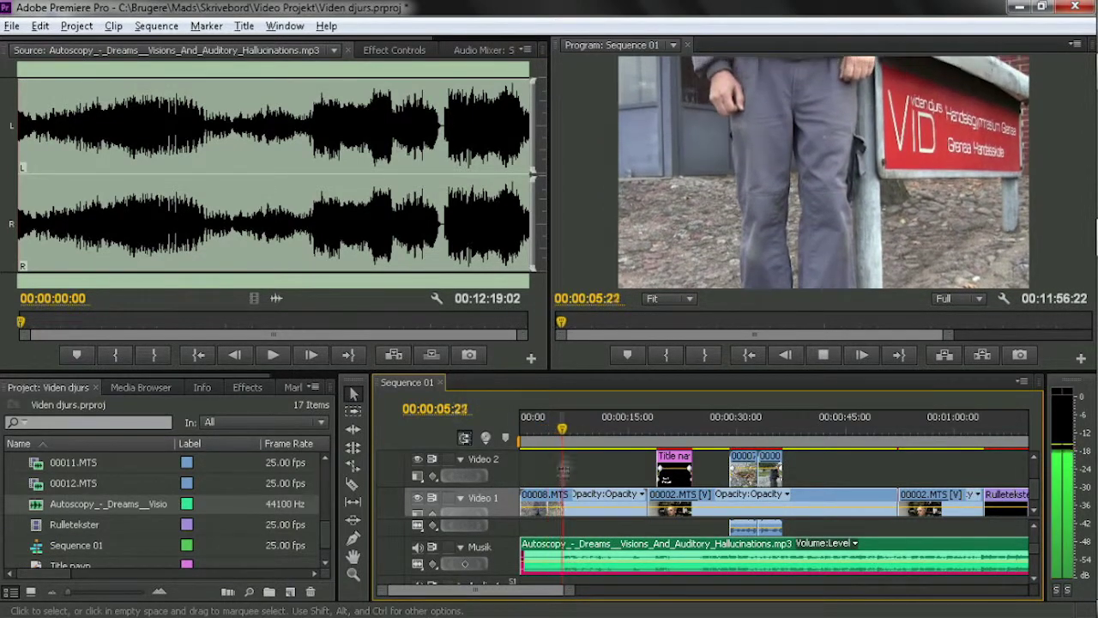
pyautogui.click(546, 429)
pyautogui.moveTo(546, 433); pyautogui.dragTo(537, 429)
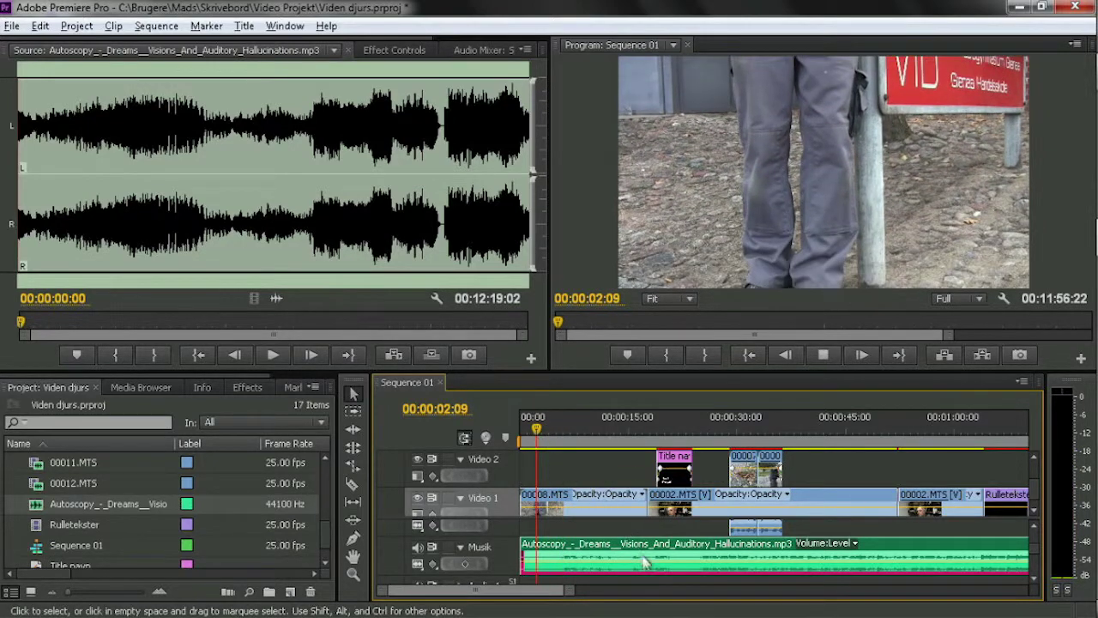
pyautogui.press('space')
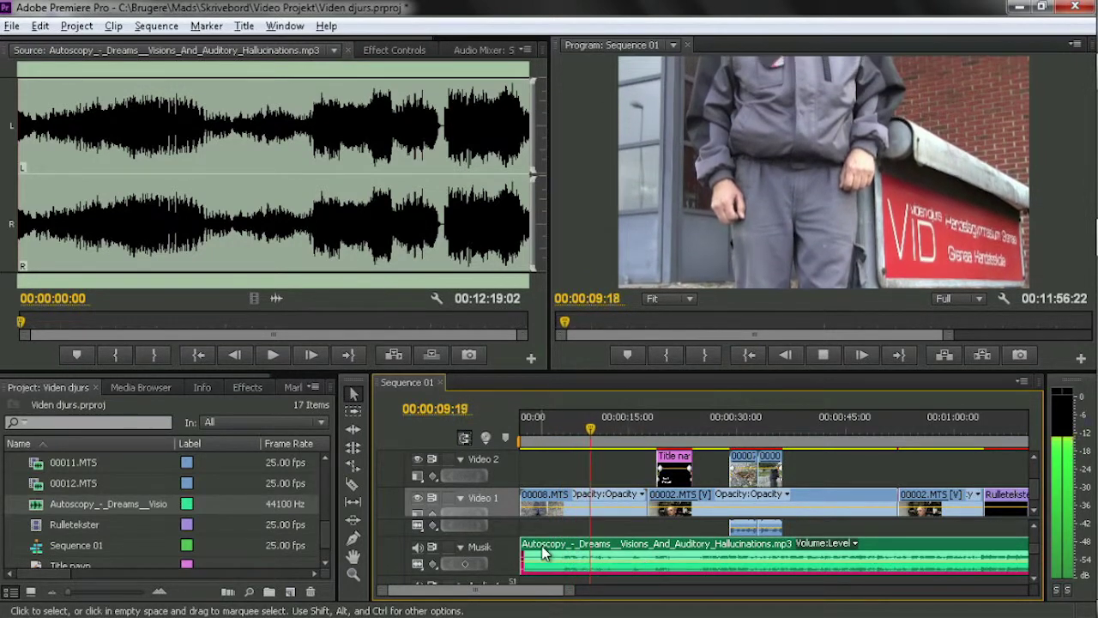
pyautogui.press('space')
pyautogui.moveTo(523, 549)
pyautogui.mouseDown()
pyautogui.moveTo(550, 551)
pyautogui.moveTo(522, 551)
pyautogui.mouseUp()
pyautogui.moveTo(653, 550); pyautogui.dragTo(667, 532)
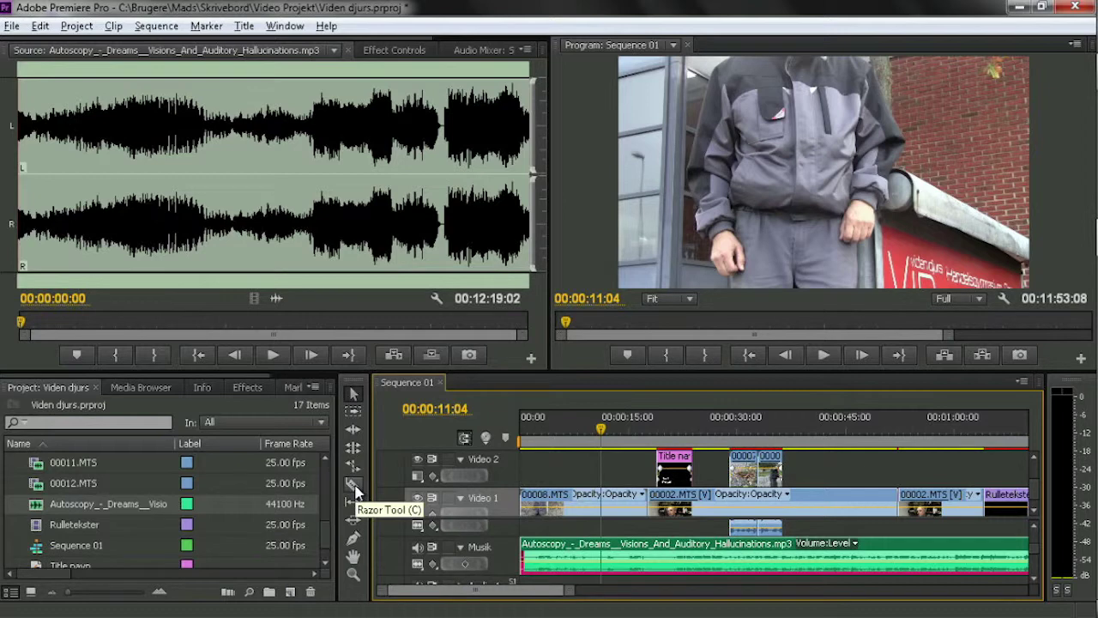
# Split the music clip with the Razor Tool at 00:00:11:04 and delete the right part
pyautogui.click(354, 485)
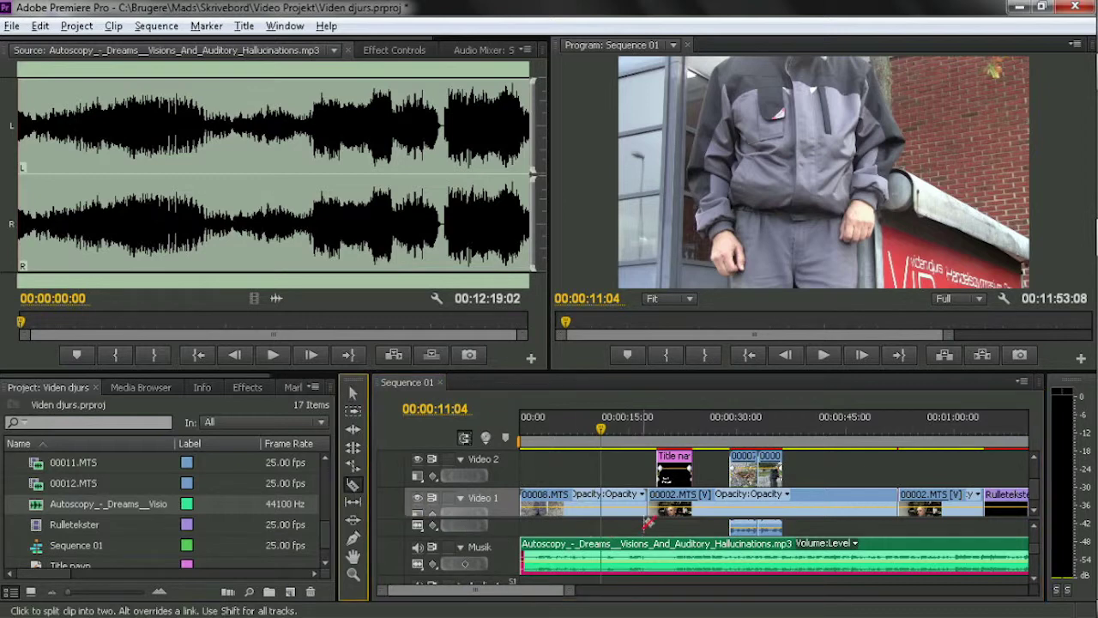
pyautogui.click(650, 558)
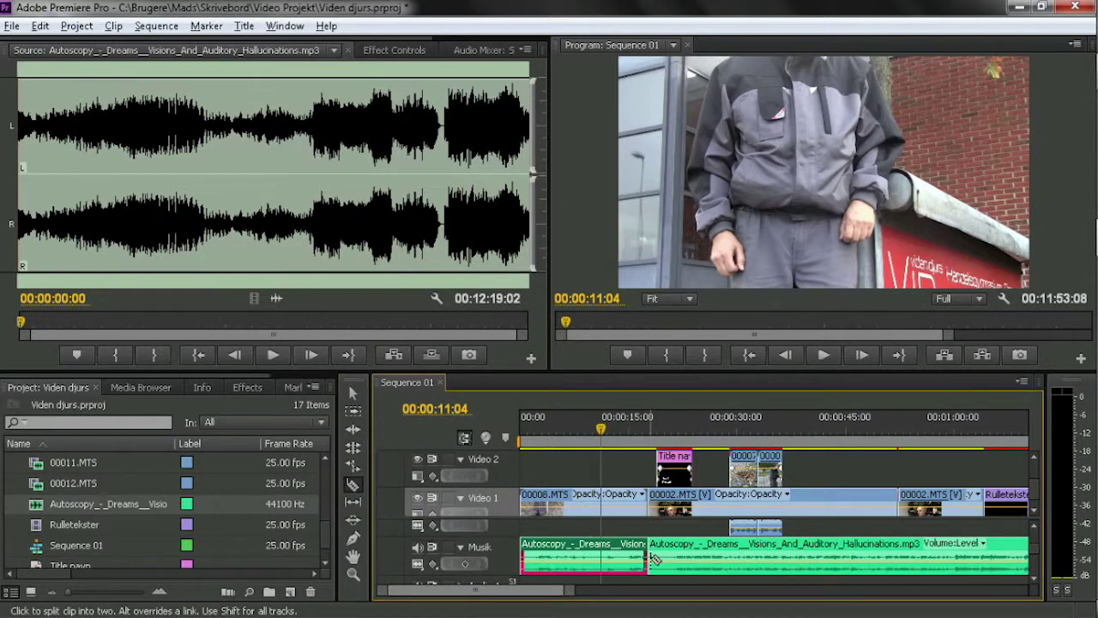
pyautogui.click(354, 393)
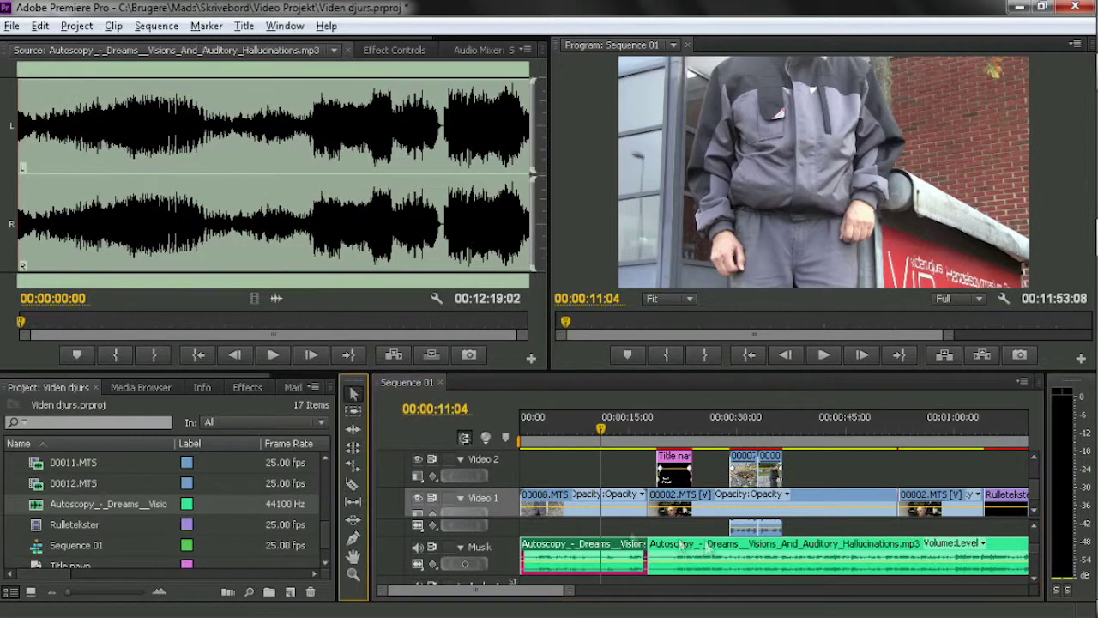
pyautogui.click(697, 558)
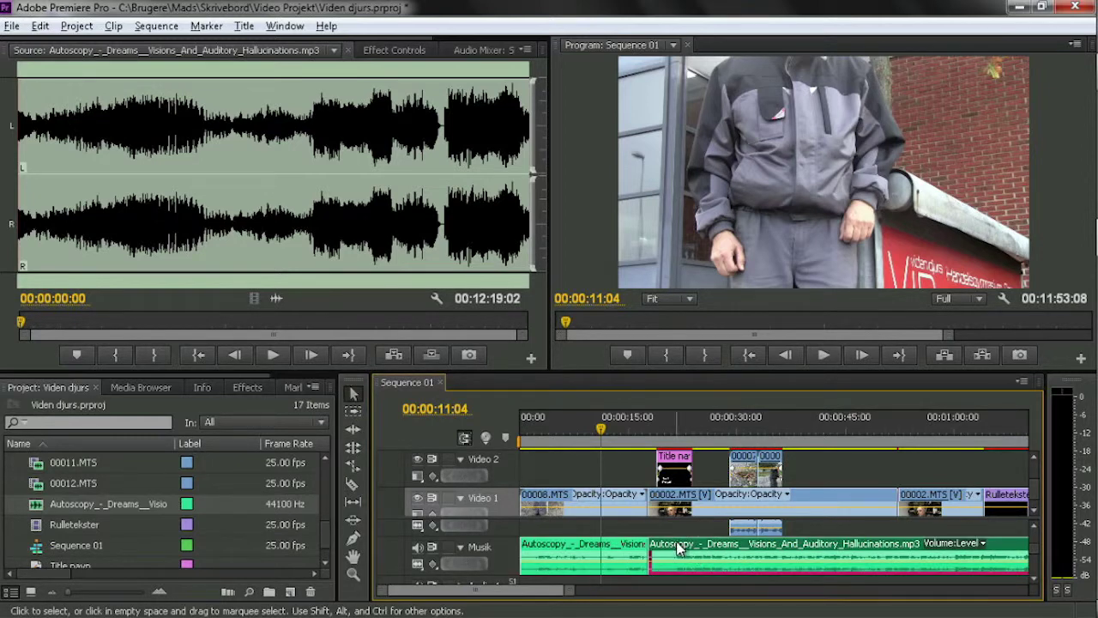
pyautogui.press('Delete')
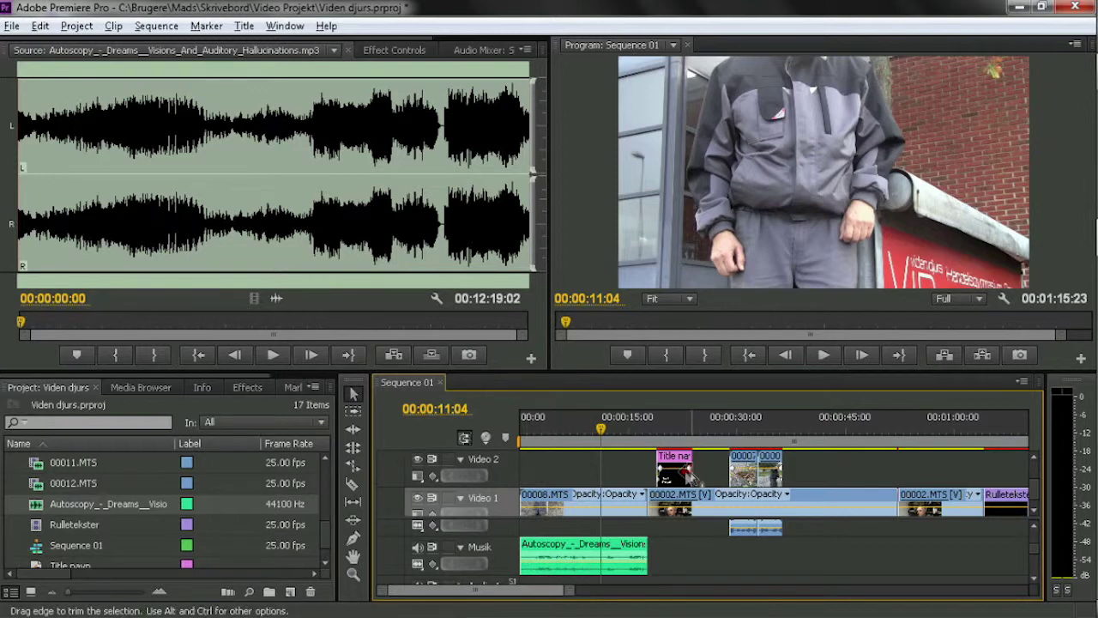
# Add a -oo dB volume keyframe at the music clip's start and play back to 00:00:18:21
pyautogui.keyDown('ctrl'); pyautogui.click(531, 564); pyautogui.keyUp('ctrl')
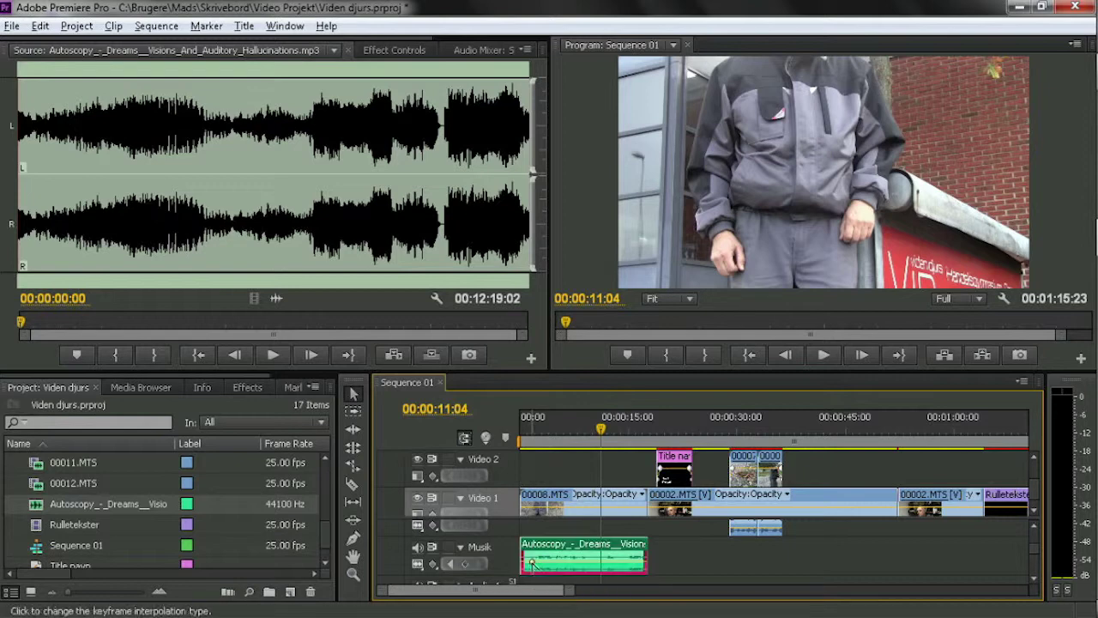
pyautogui.moveTo(531, 564); pyautogui.dragTo(530, 591)
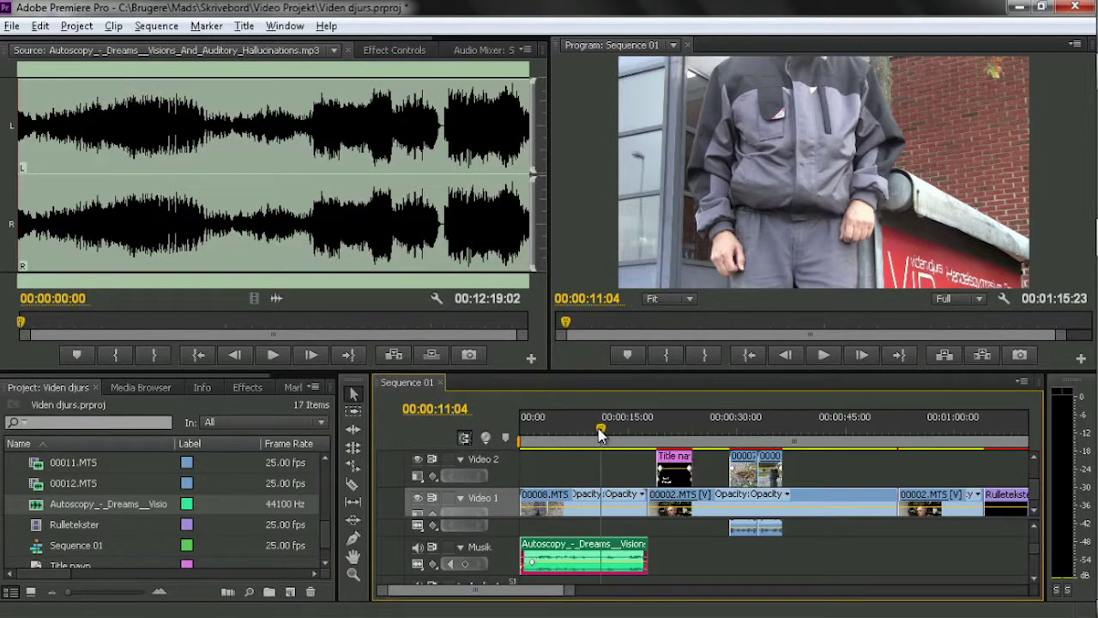
pyautogui.moveTo(600, 430); pyautogui.dragTo(494, 442)
pyautogui.press('space')
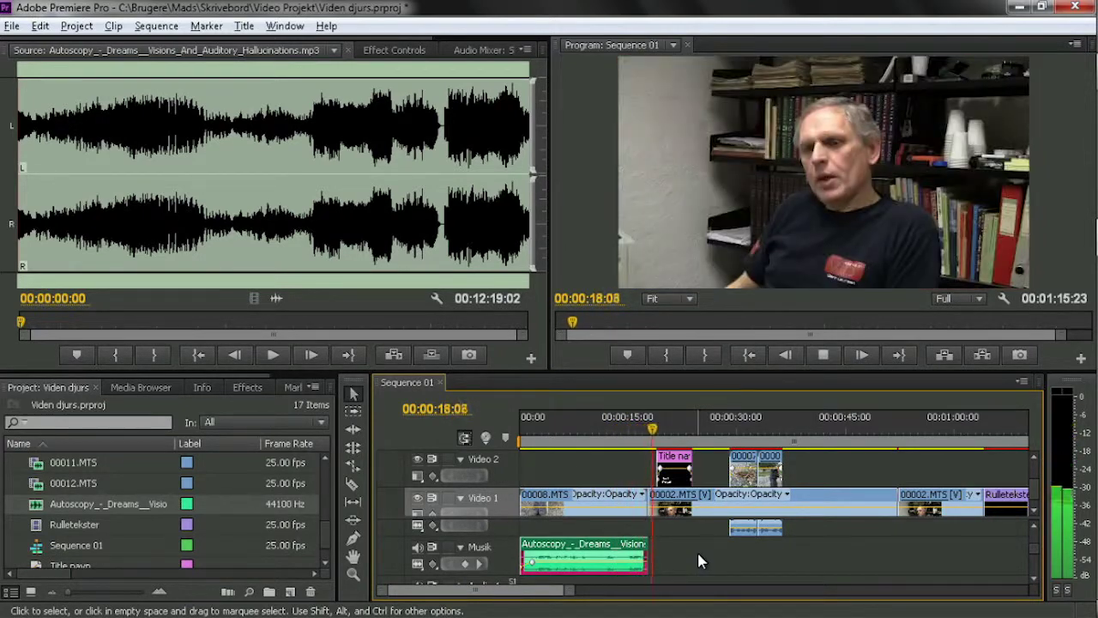
pyautogui.press('space')
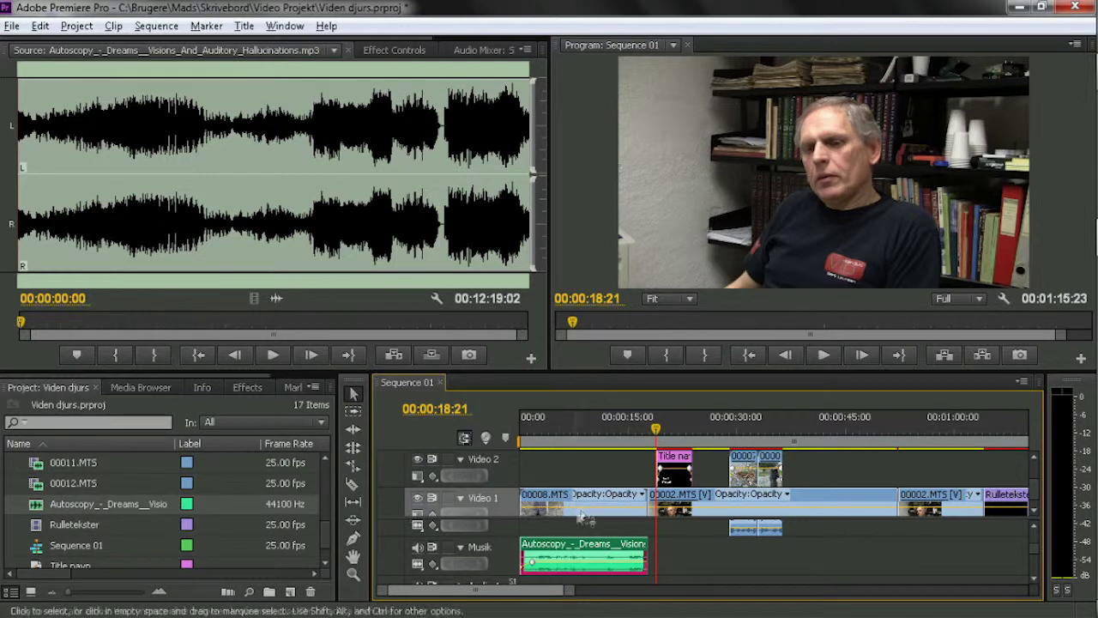
# Extend the music clip's end to the playhead and move the playhead to 00:00:12:08
pyautogui.click(652, 554)
pyautogui.moveTo(659, 555); pyautogui.dragTo(663, 555)
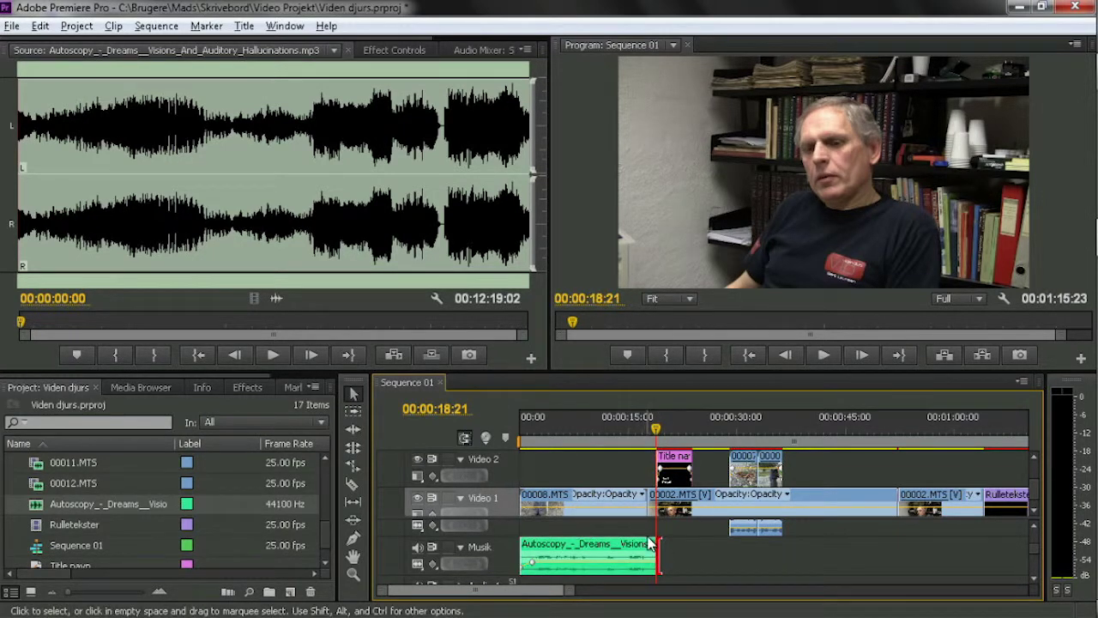
pyautogui.click(616, 431)
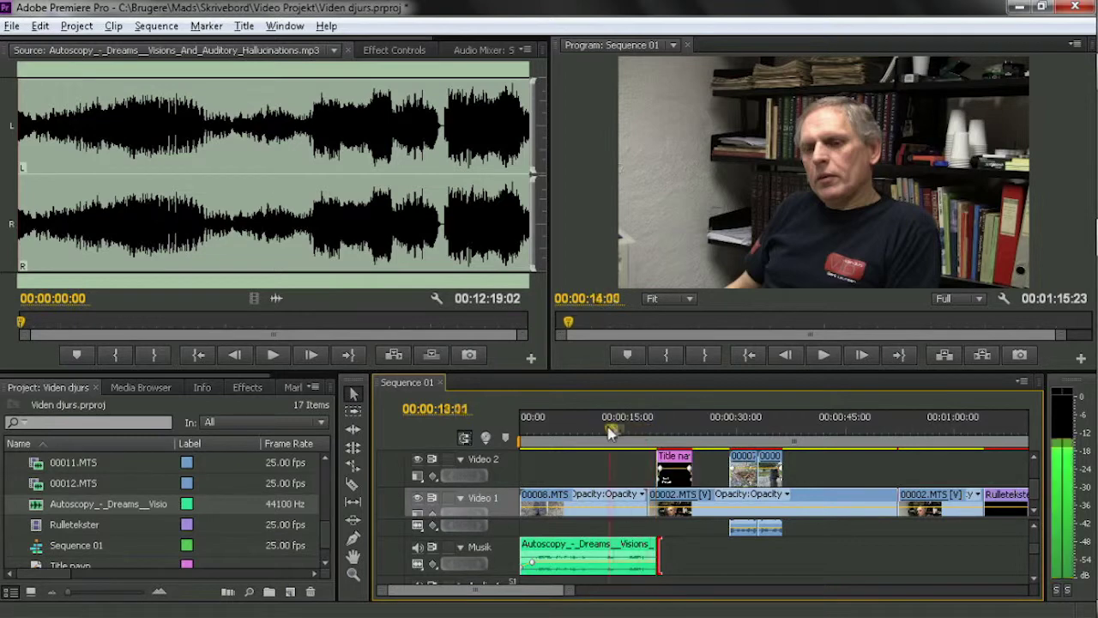
pyautogui.moveTo(616, 431); pyautogui.dragTo(608, 432)
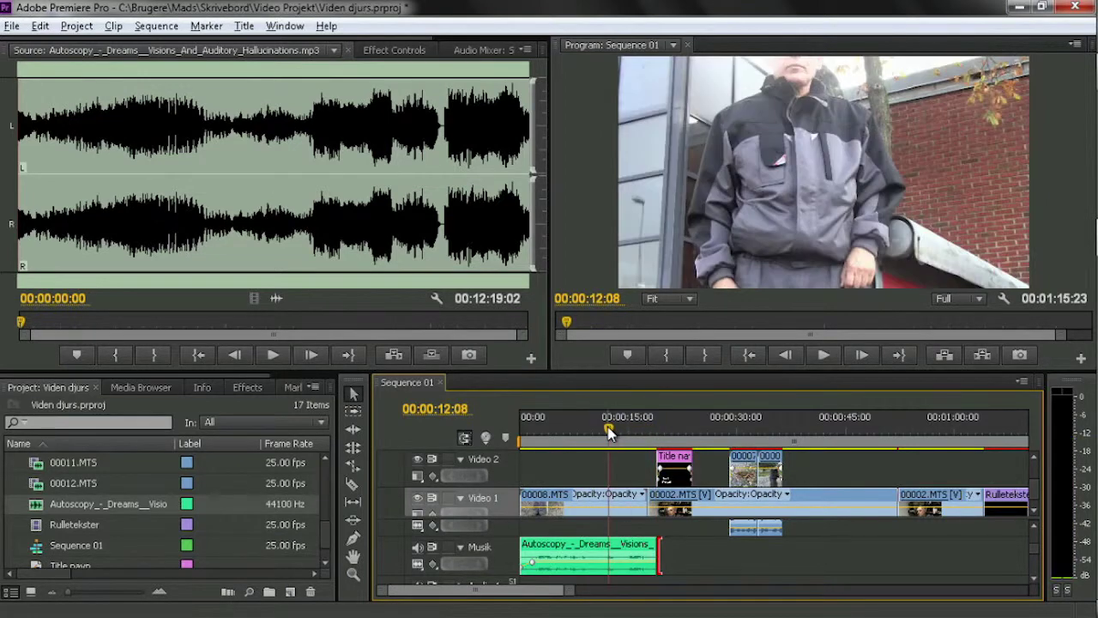
# Add a 2.33 dB volume keyframe at 00:00:15:16 and play back to check the fade
pyautogui.keyDown('ctrl'); pyautogui.click(652, 564); pyautogui.keyUp('ctrl')
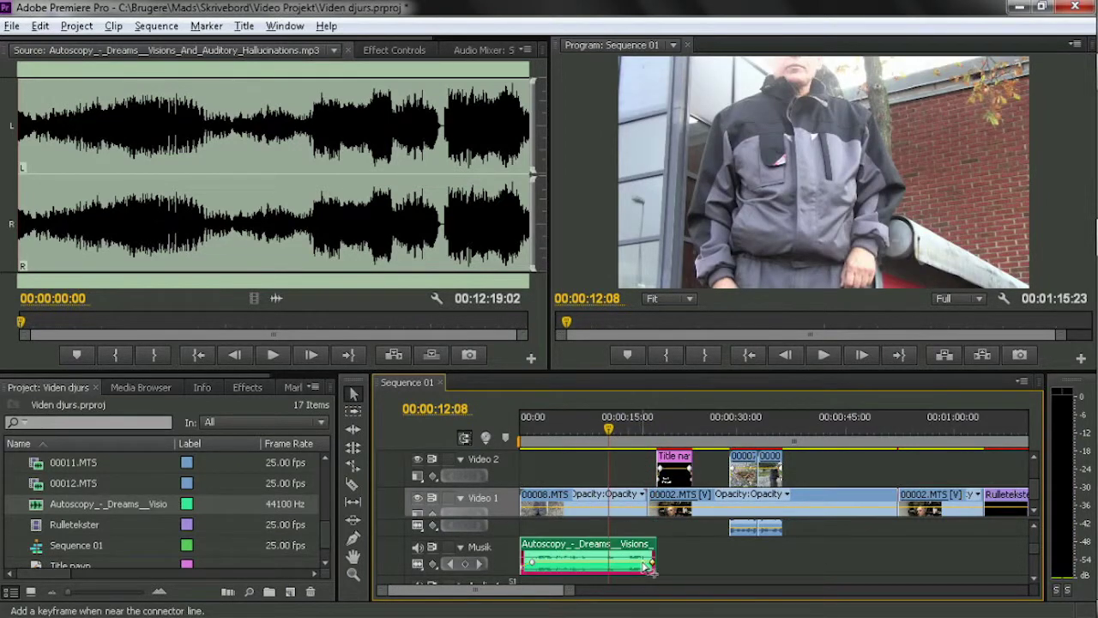
pyautogui.moveTo(640, 563)
pyautogui.mouseDown()
pyautogui.moveTo(630, 562)
pyautogui.moveTo(655, 574)
pyautogui.mouseUp()
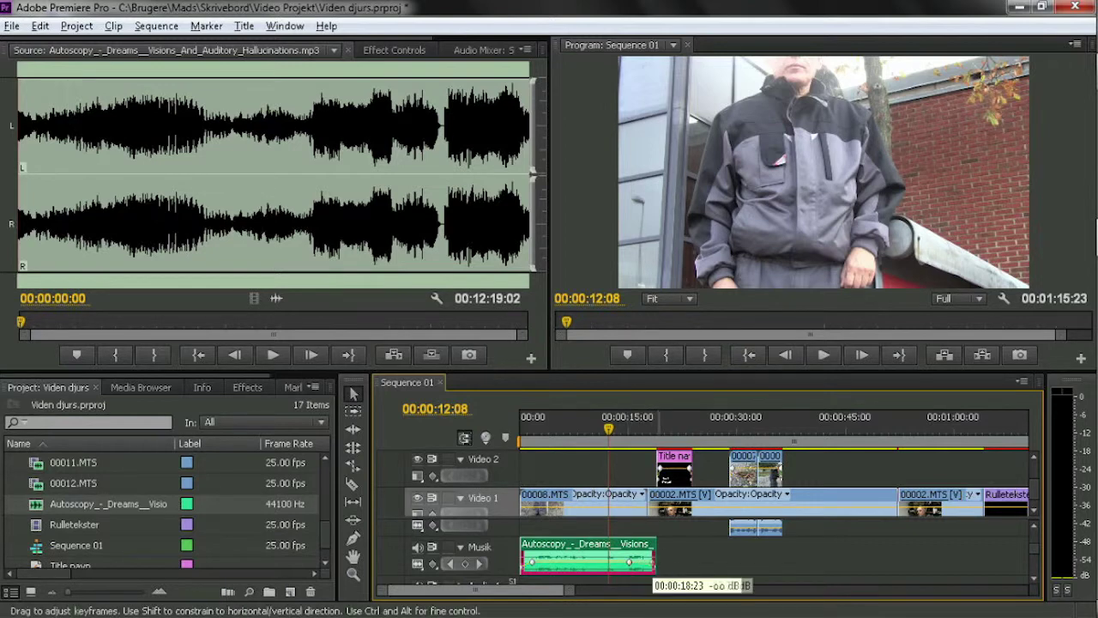
pyautogui.press('space')
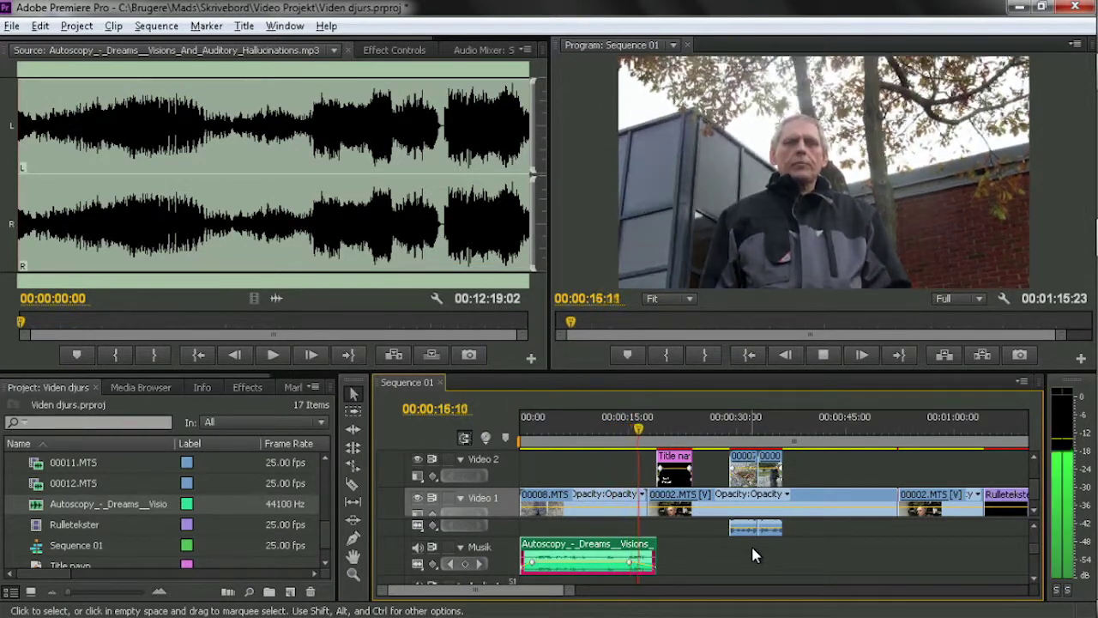
pyautogui.press('space')
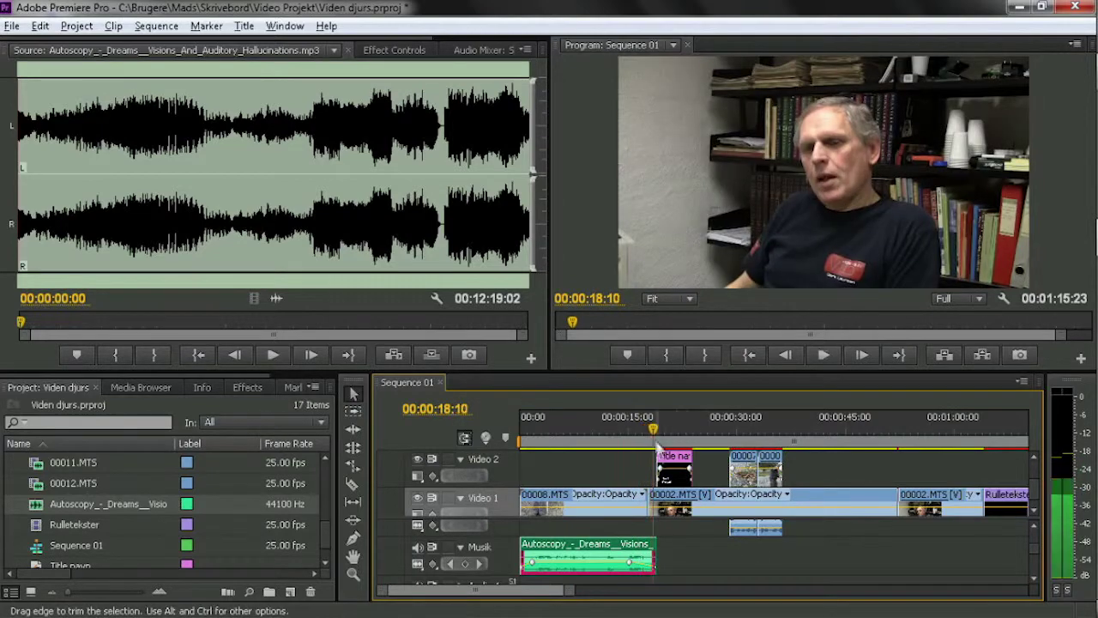
pyautogui.moveTo(654, 429); pyautogui.dragTo(610, 429)
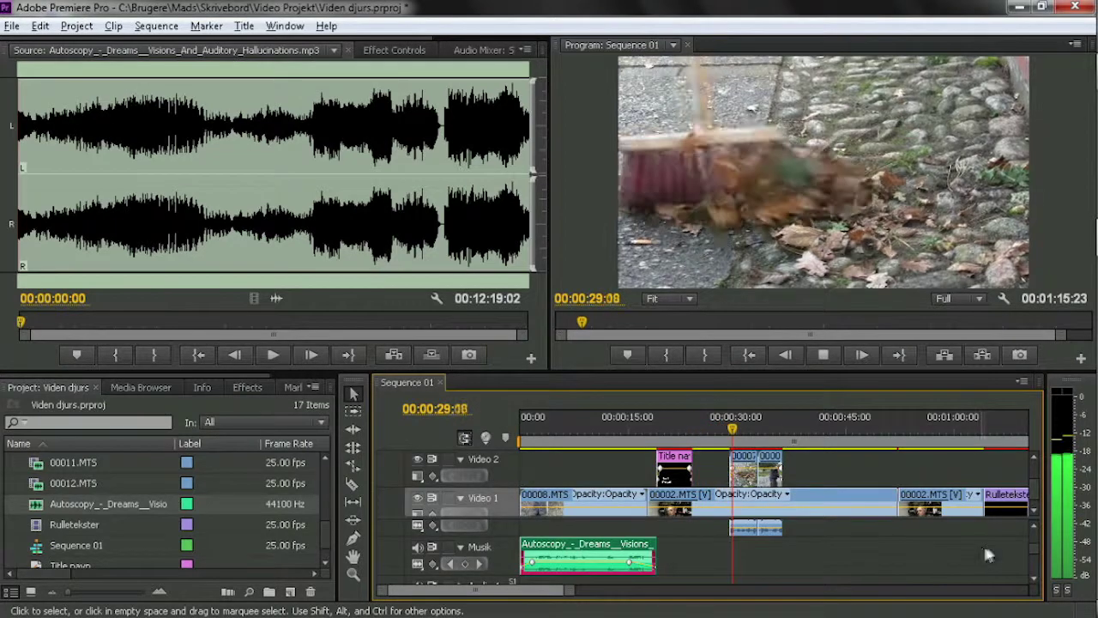
# Add a 0 dB volume keyframe on the A1 dialogue clip at 00:00:18:21
pyautogui.press('space')
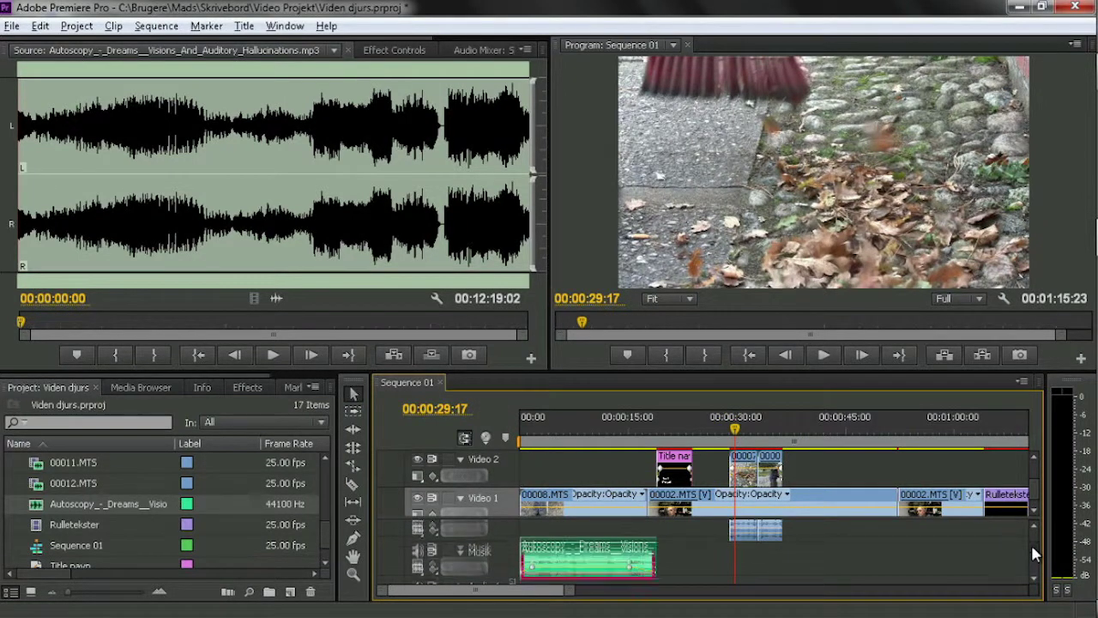
pyautogui.scroll(2, 1031, 542)
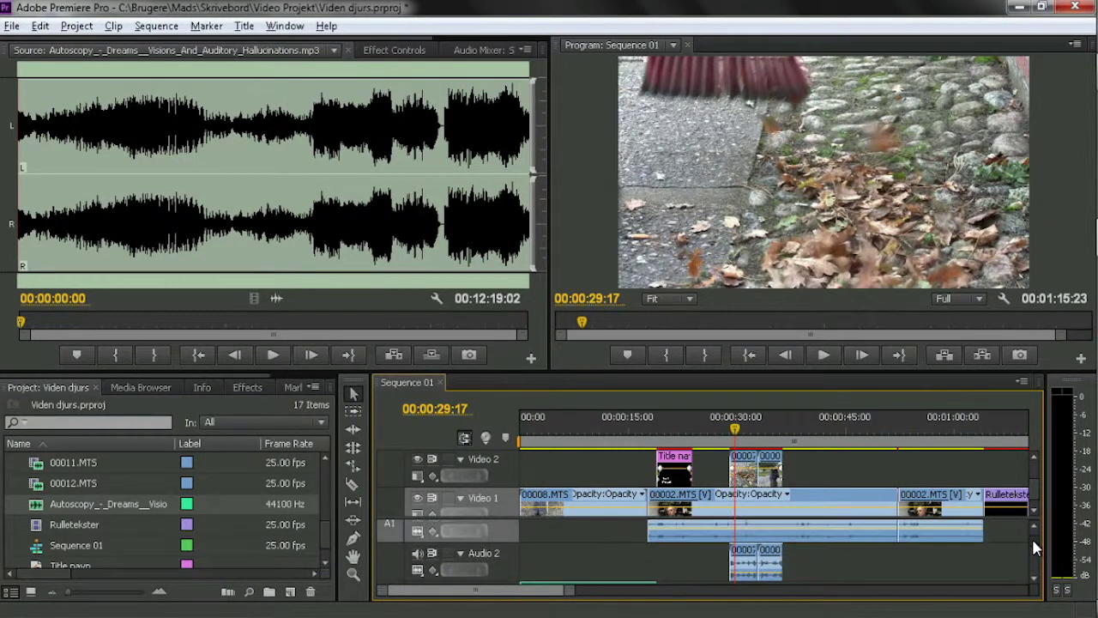
pyautogui.keyDown('ctrl'); pyautogui.click(651, 530); pyautogui.keyUp('ctrl')
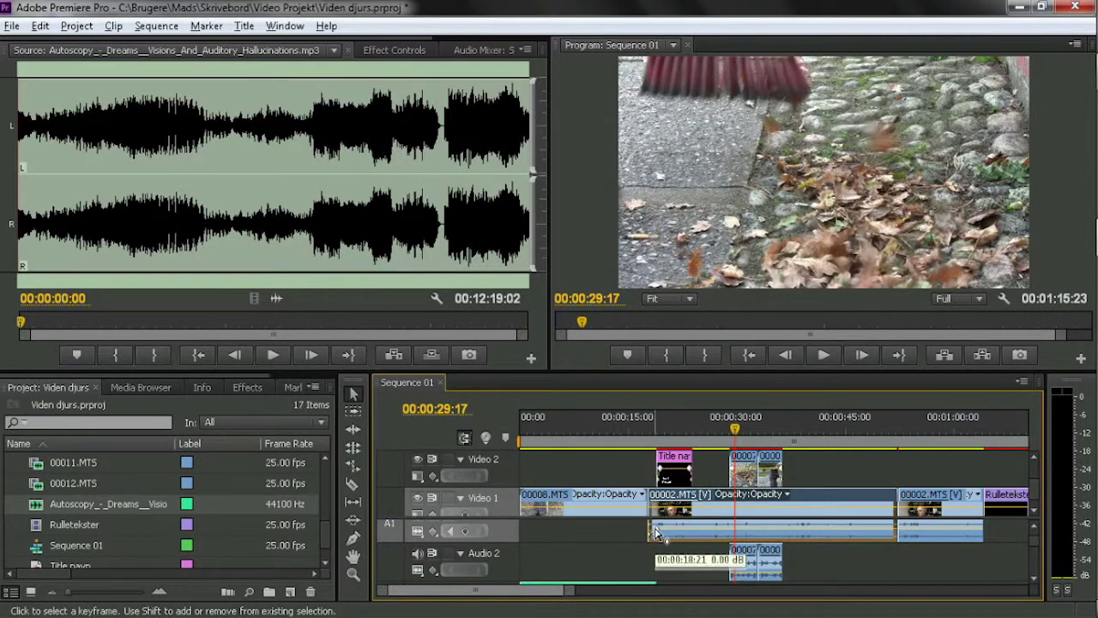
# Play back from about 00:00:16 to check the dialogue fade-in, stopping at 00:00:22:00
pyautogui.click(636, 419)
pyautogui.press('space')
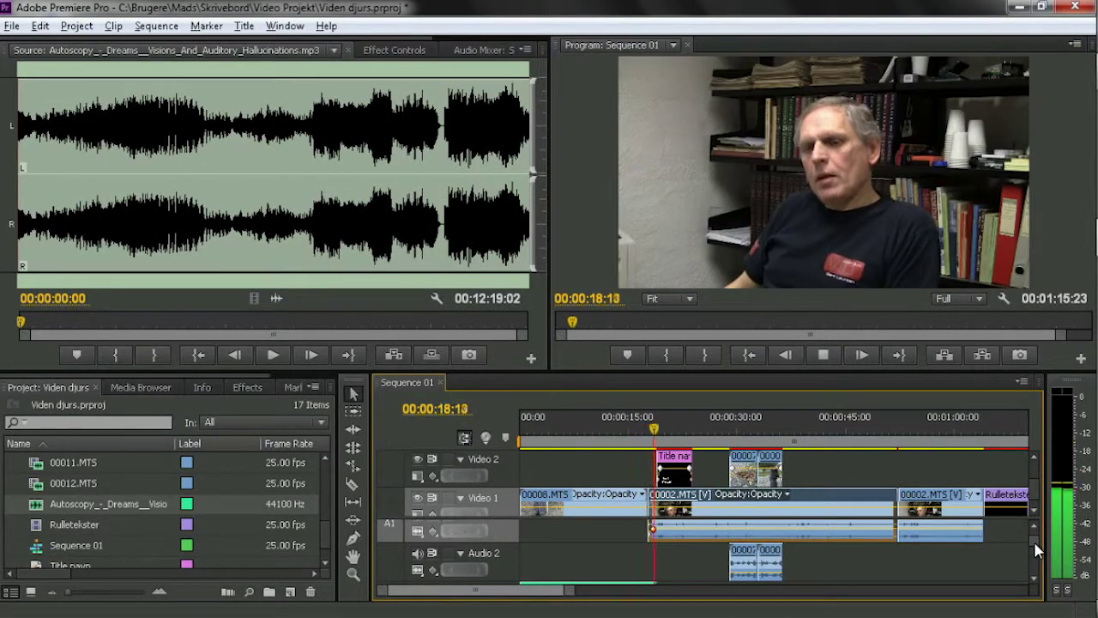
pyautogui.click(653, 530)
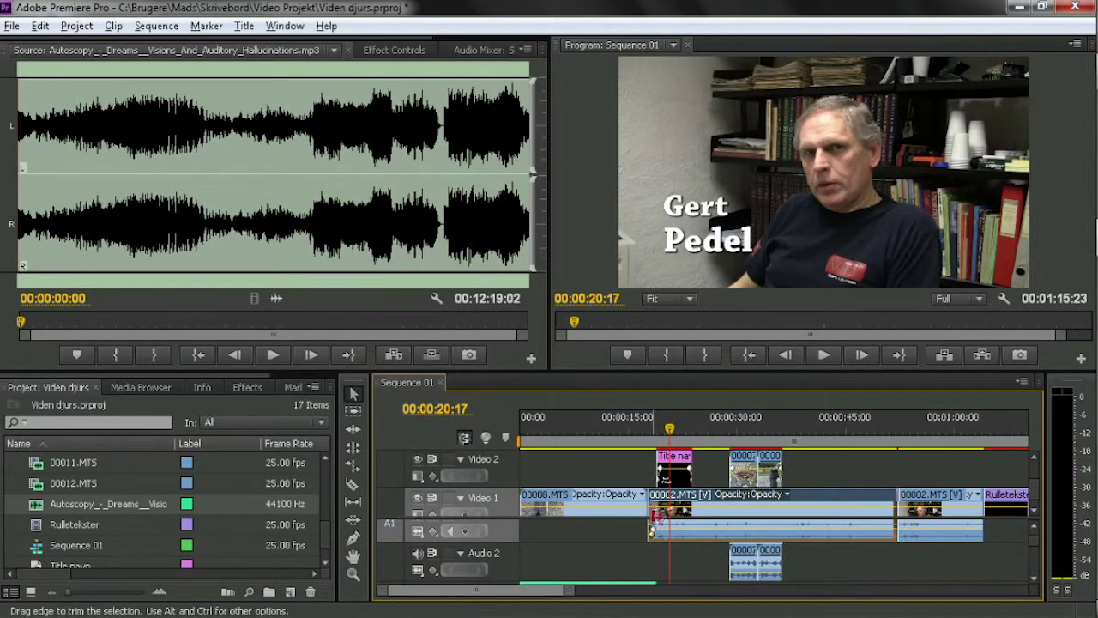
pyautogui.click(635, 427)
pyautogui.press('space')
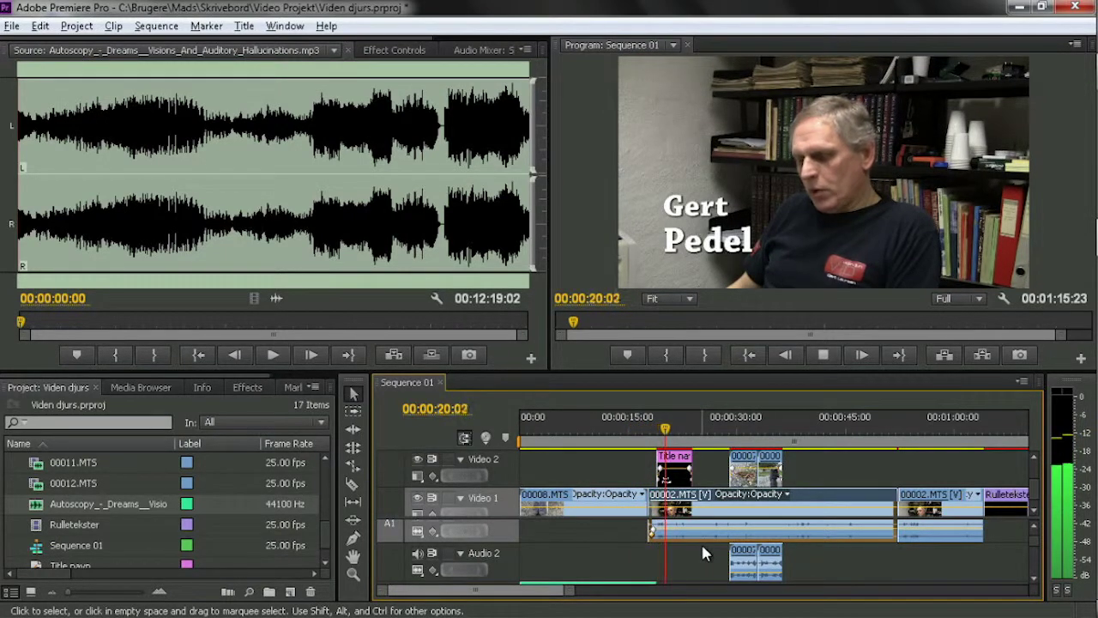
pyautogui.press('space')
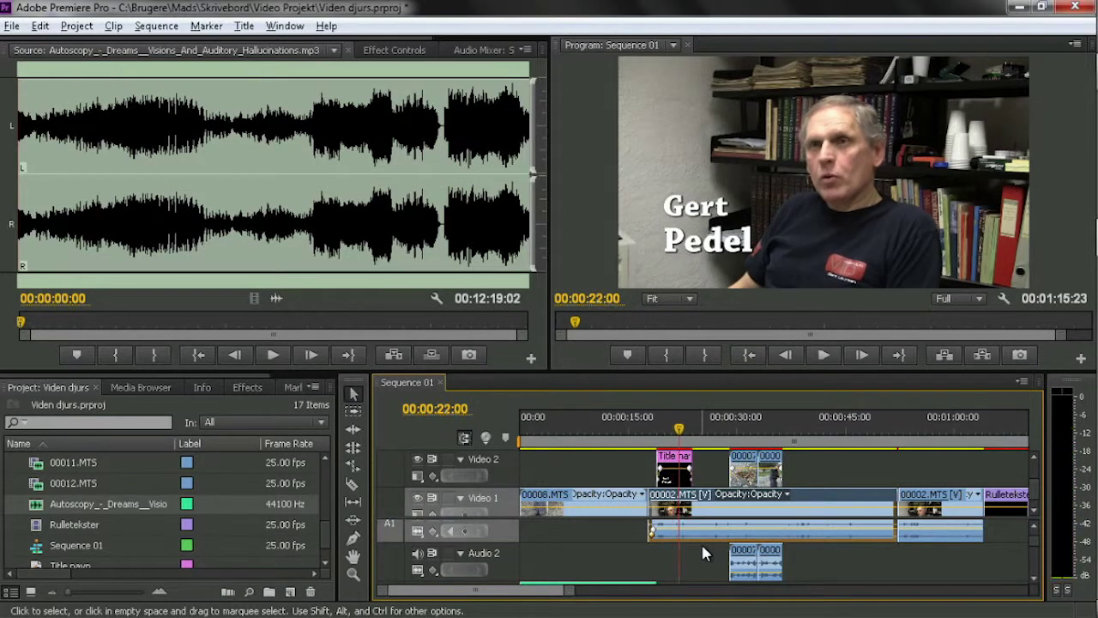